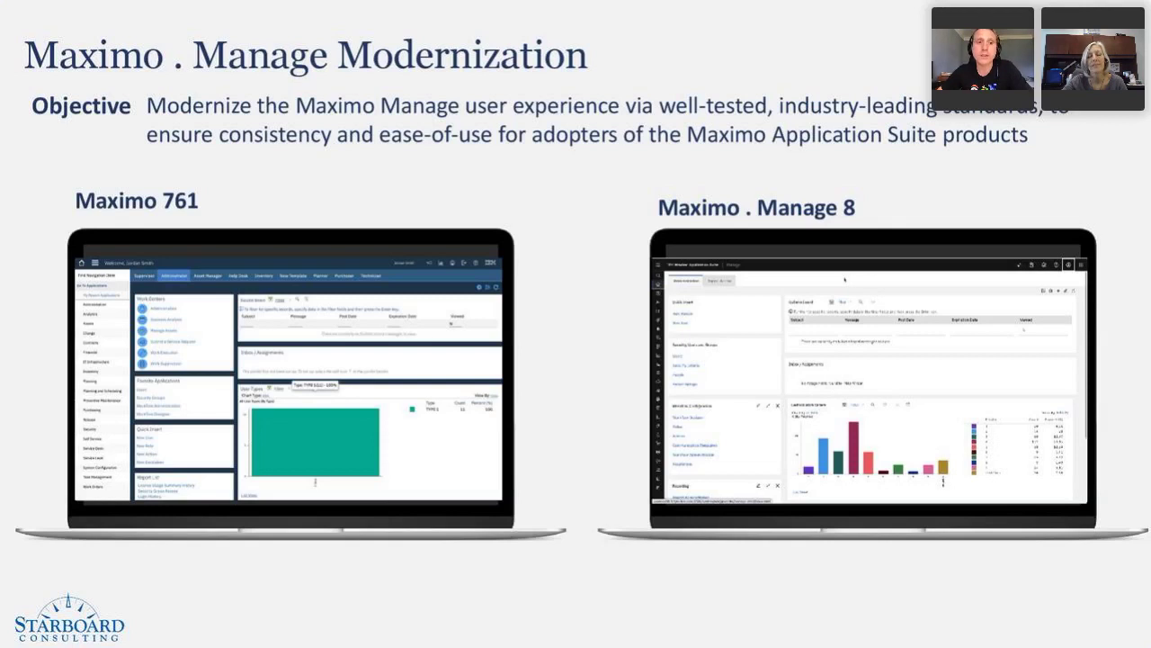
key(Right)
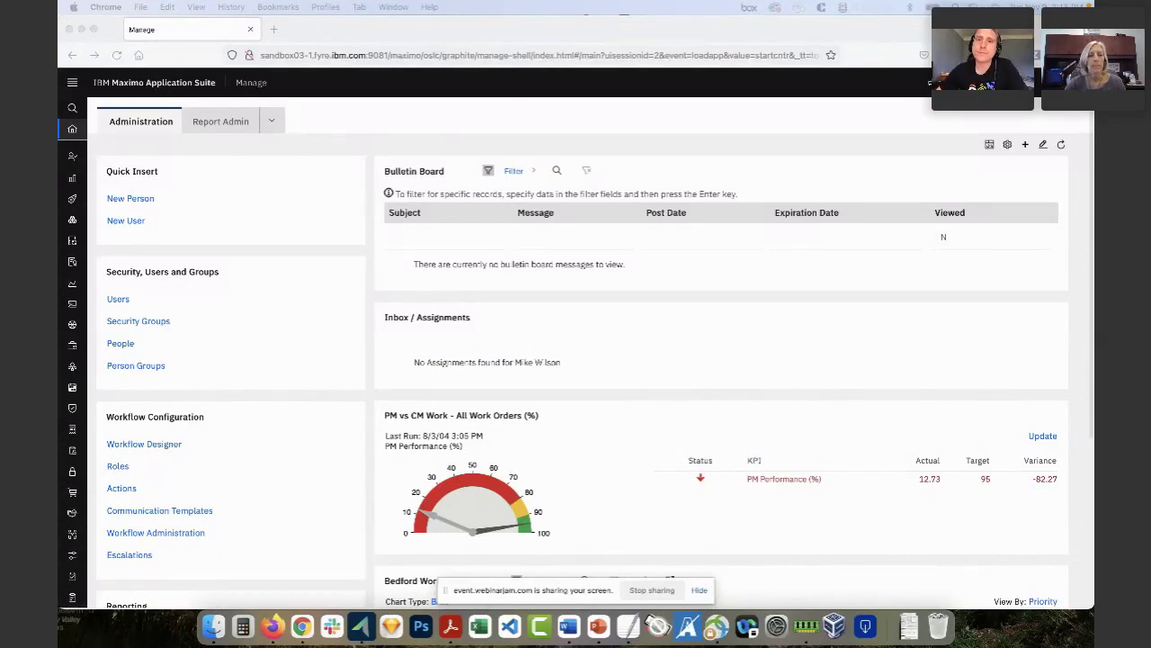
Review the Administration start center's portlets, including the PM performance KPI and the Bedford Work Orders chart.
scroll(782, 450, down, 5)
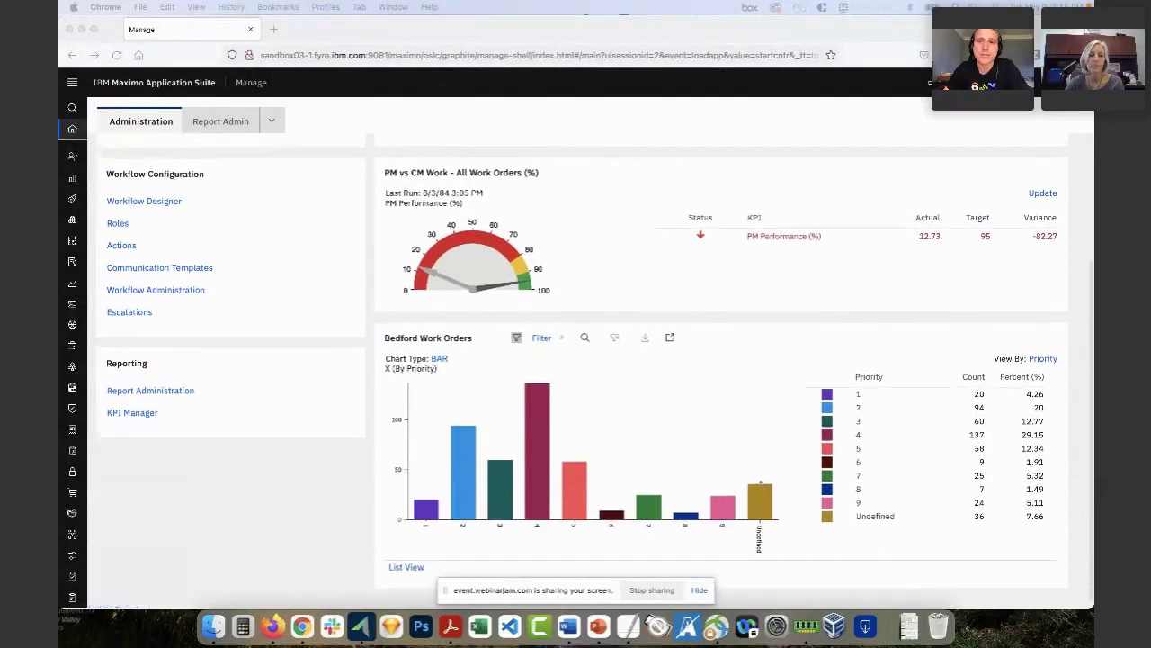
scroll(761, 479, up, 4)
scroll(761, 480, up, 2)
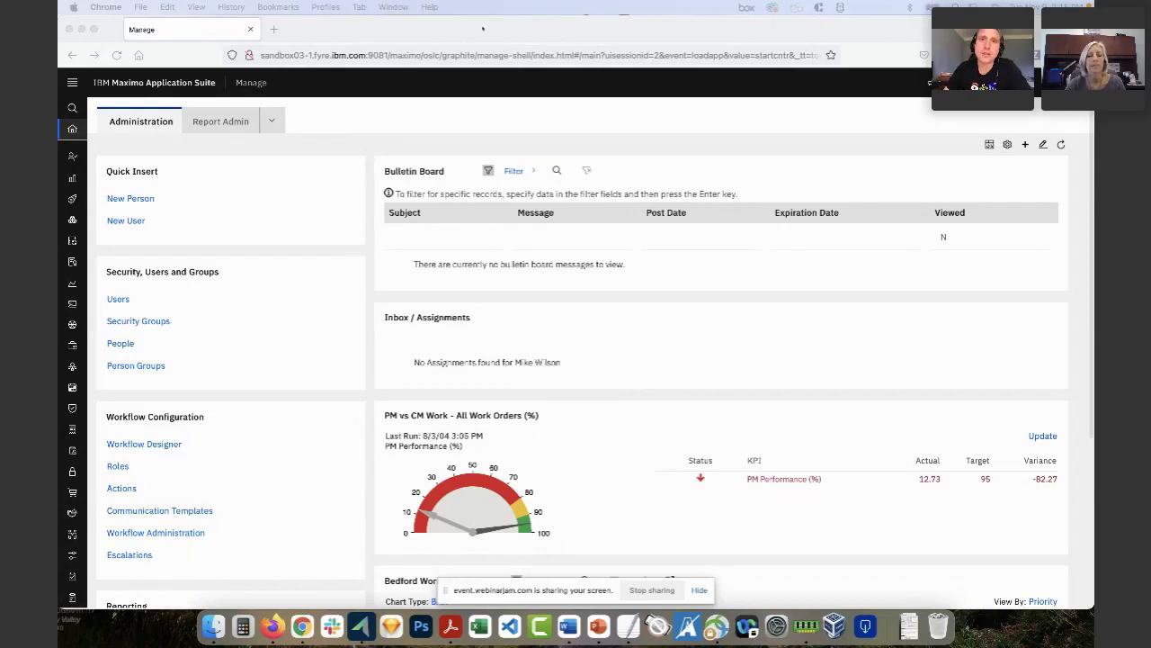
Switch to the Firefox window that shows the Manage start center.
key(super+Tab)
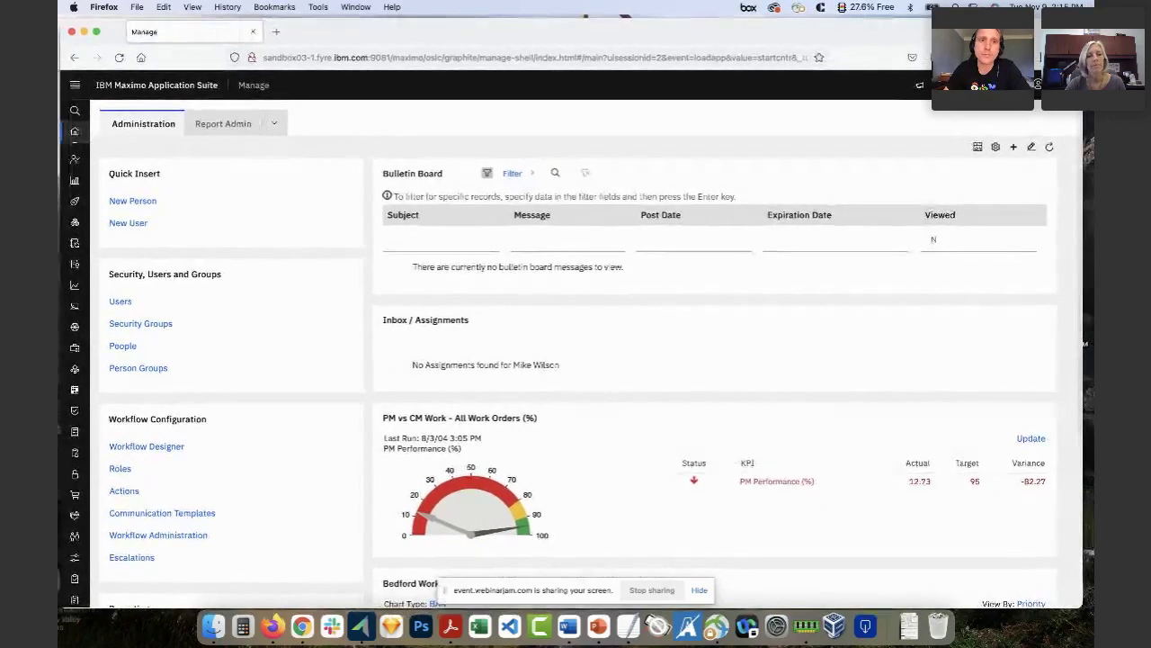
key(super+grave)
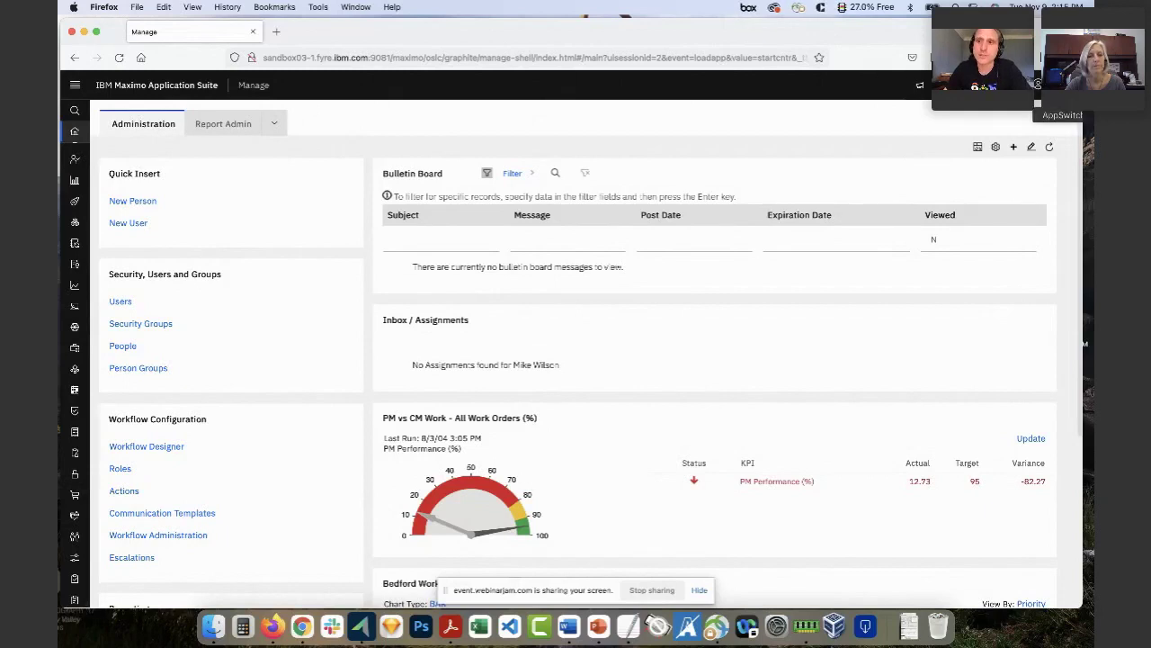
click(1061, 84)
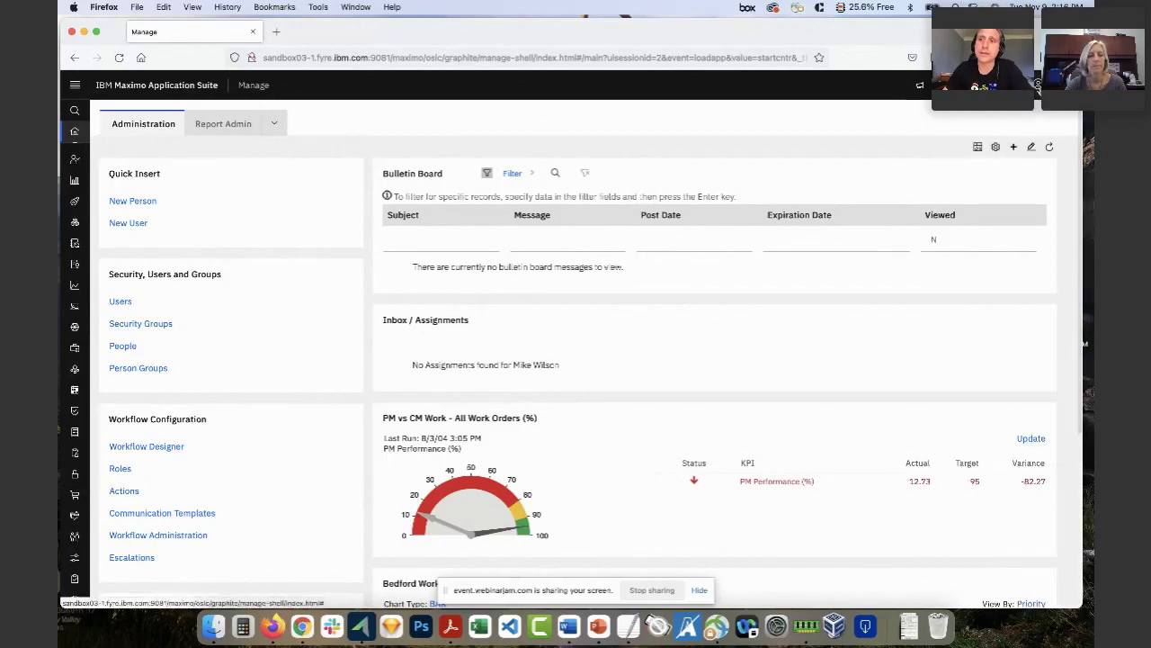
Review the user's Default information settings from the profile and close them without saving.
click(1039, 86)
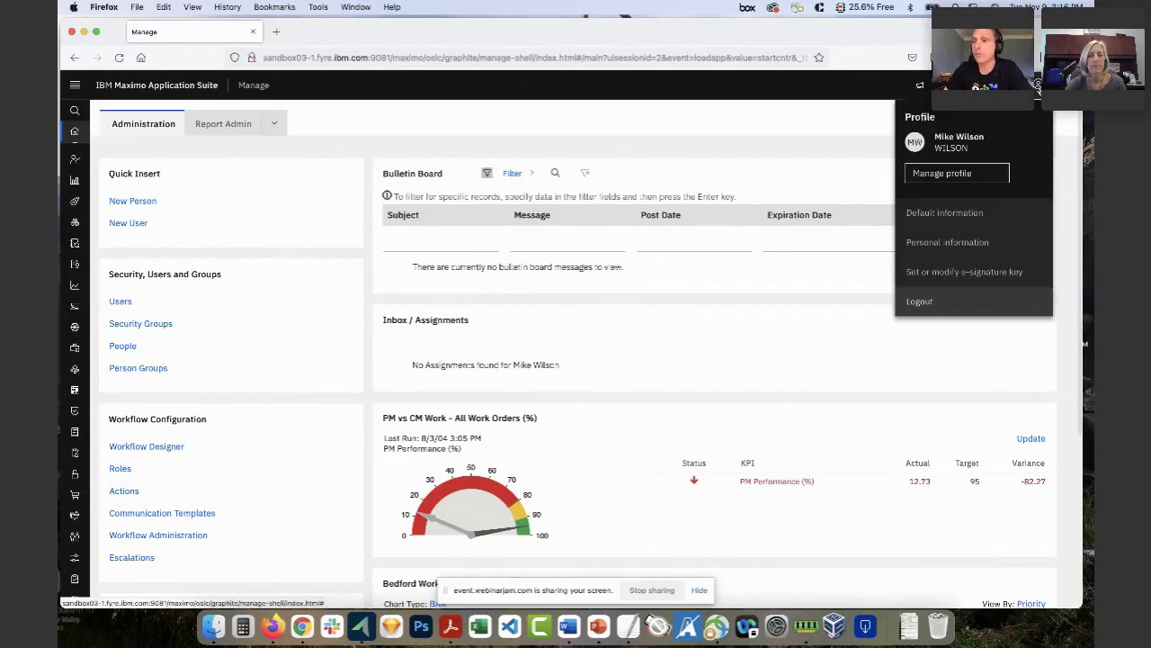
click(946, 216)
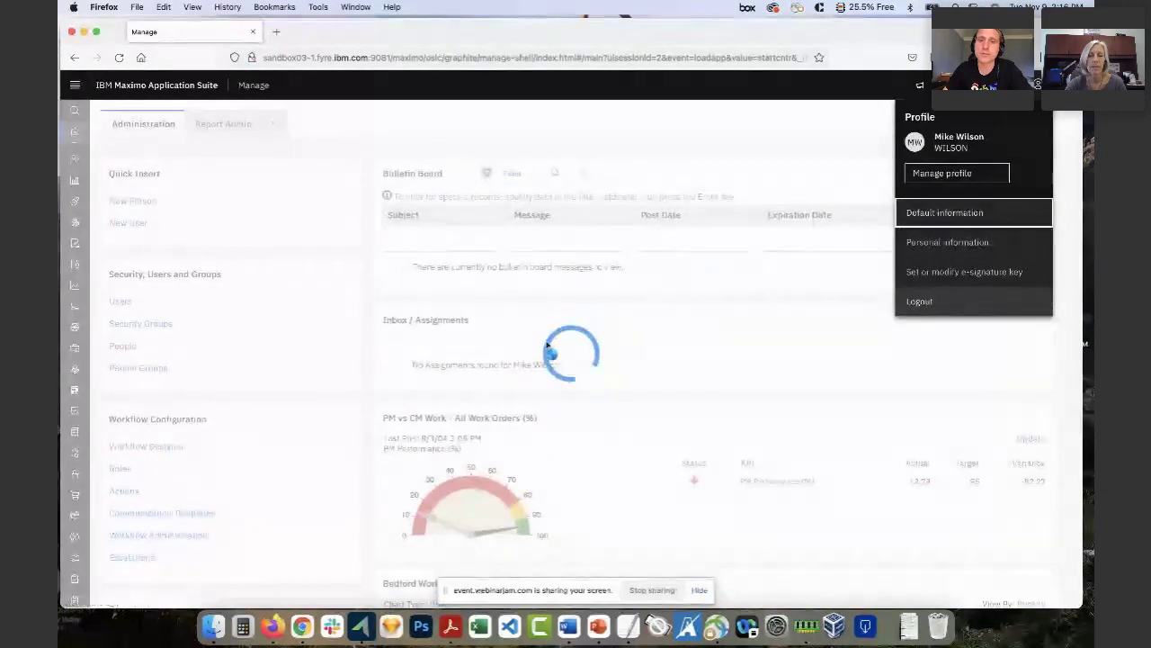
scroll(435, 528, down, 1)
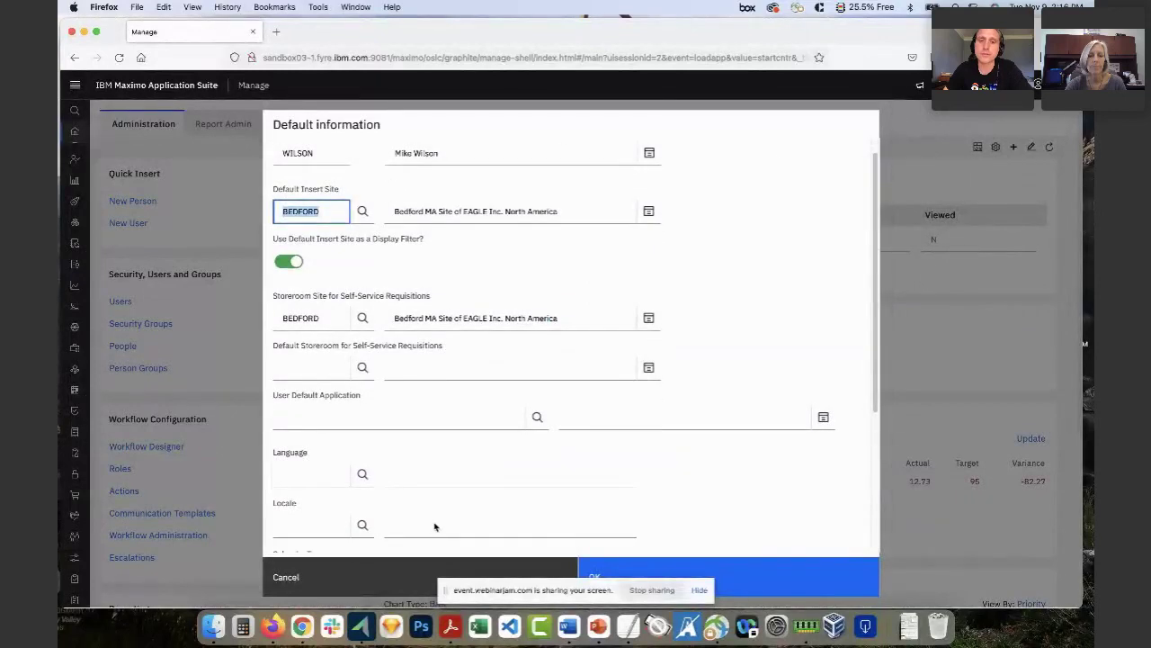
scroll(681, 355, up, 1)
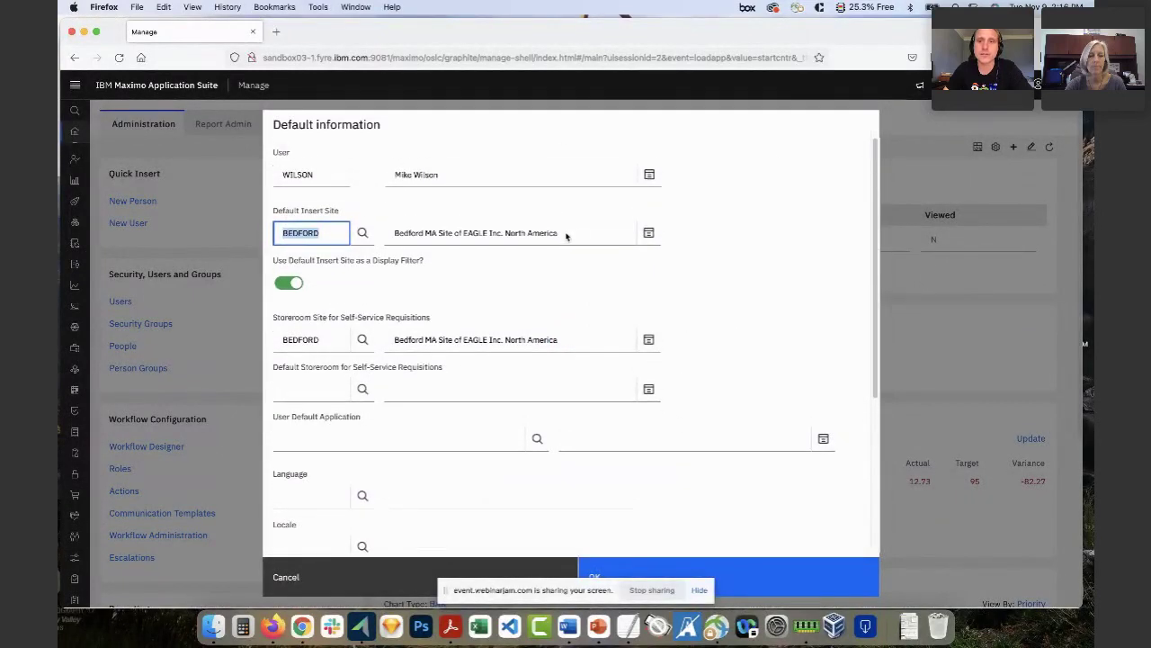
scroll(597, 254, down, 10)
scroll(611, 286, up, 10)
click(326, 576)
Look through the available profile options and the help options, closing each list without choosing anything.
click(1038, 85)
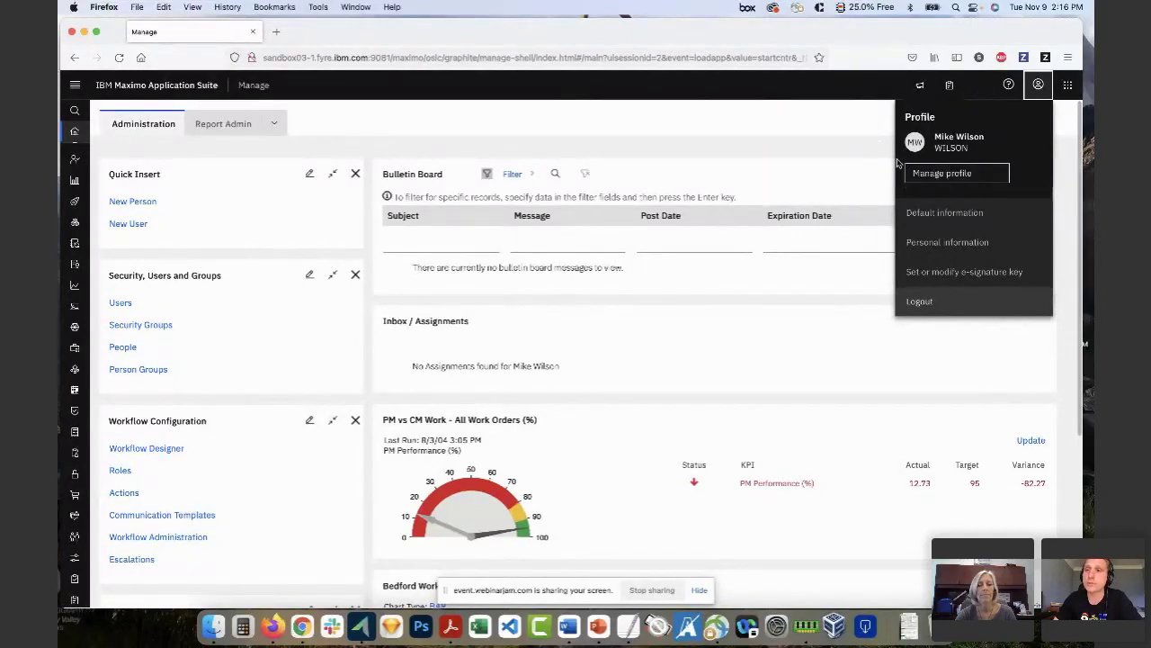
click(845, 159)
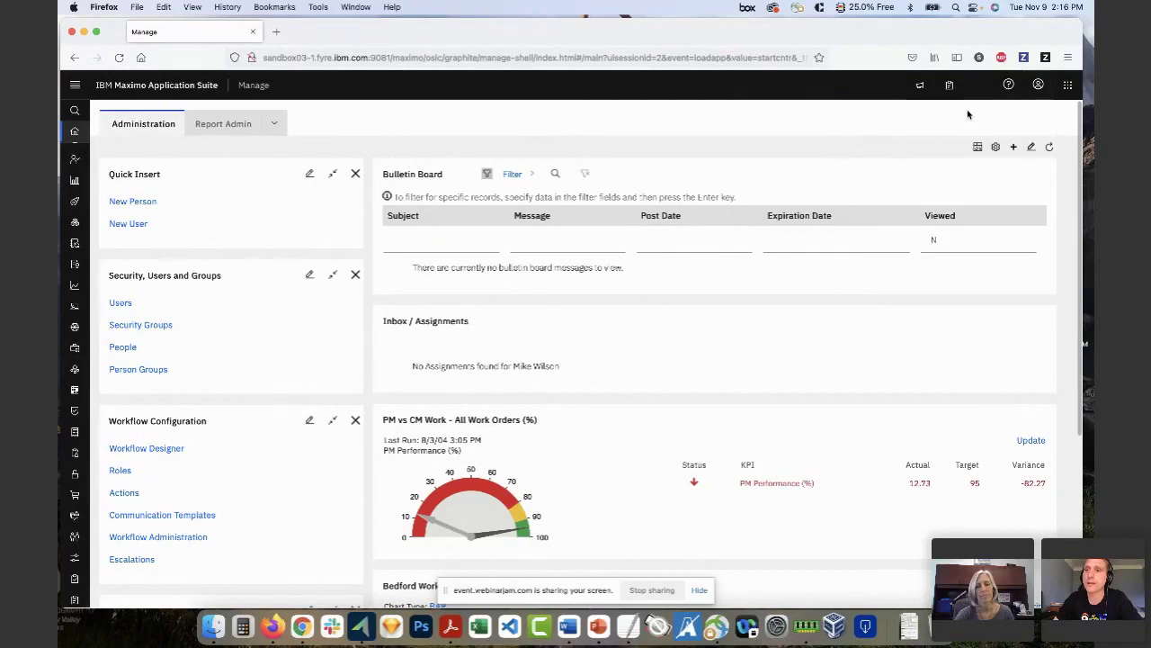
click(1009, 85)
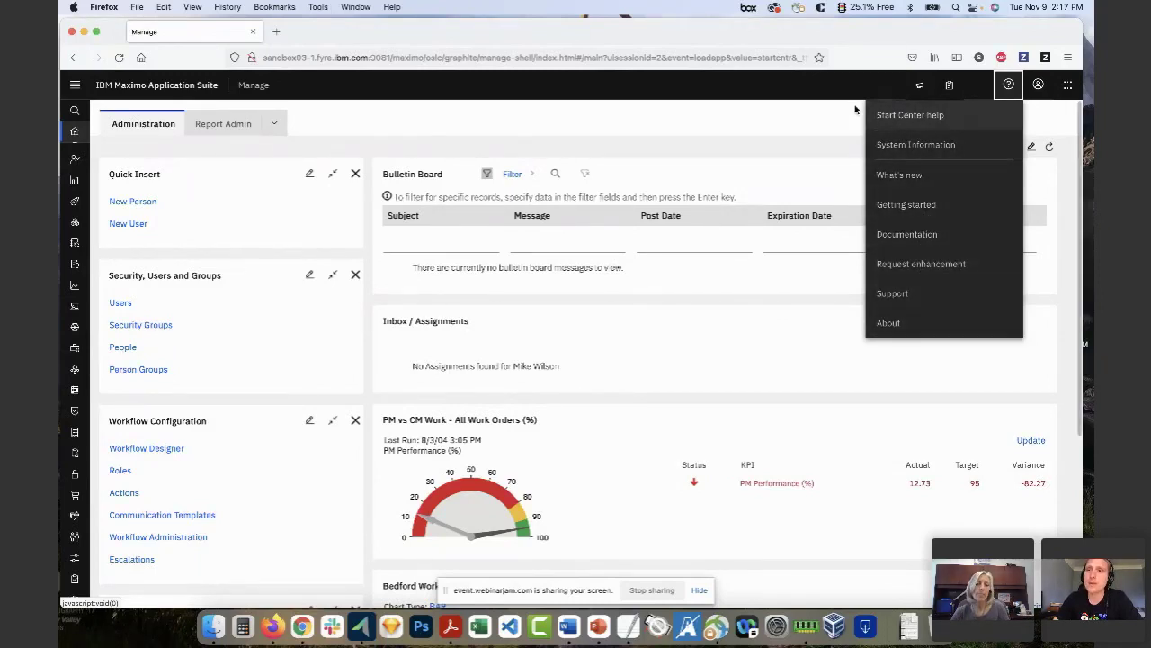
click(974, 91)
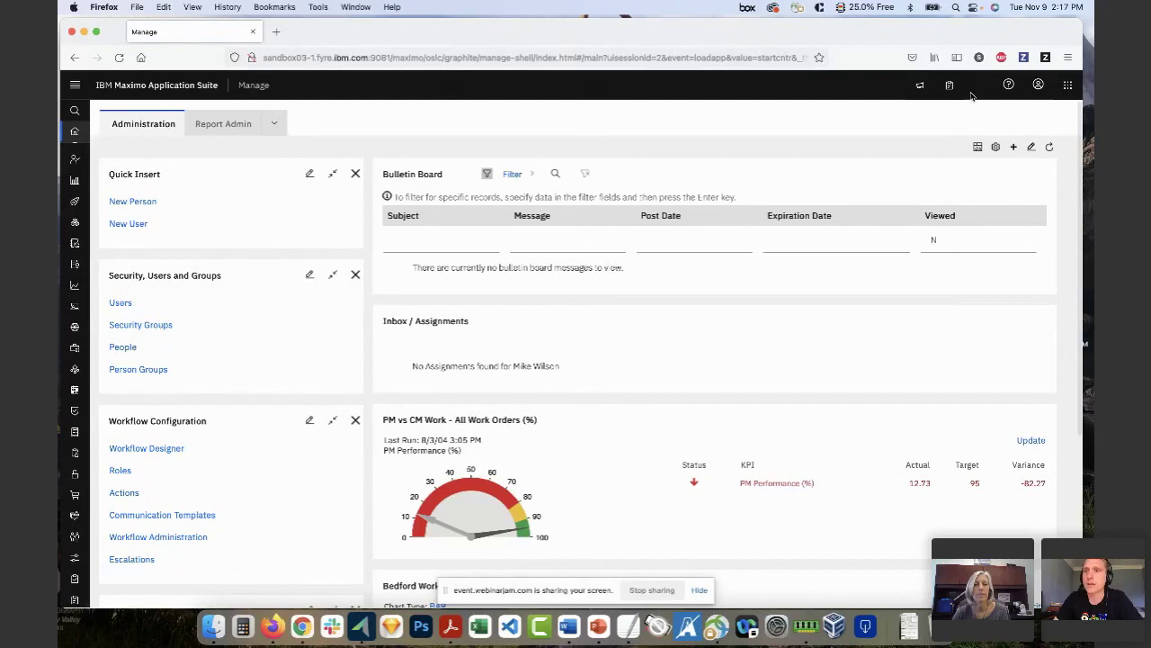
View the header's module list and the Bulletin Board messages, and close both.
click(949, 90)
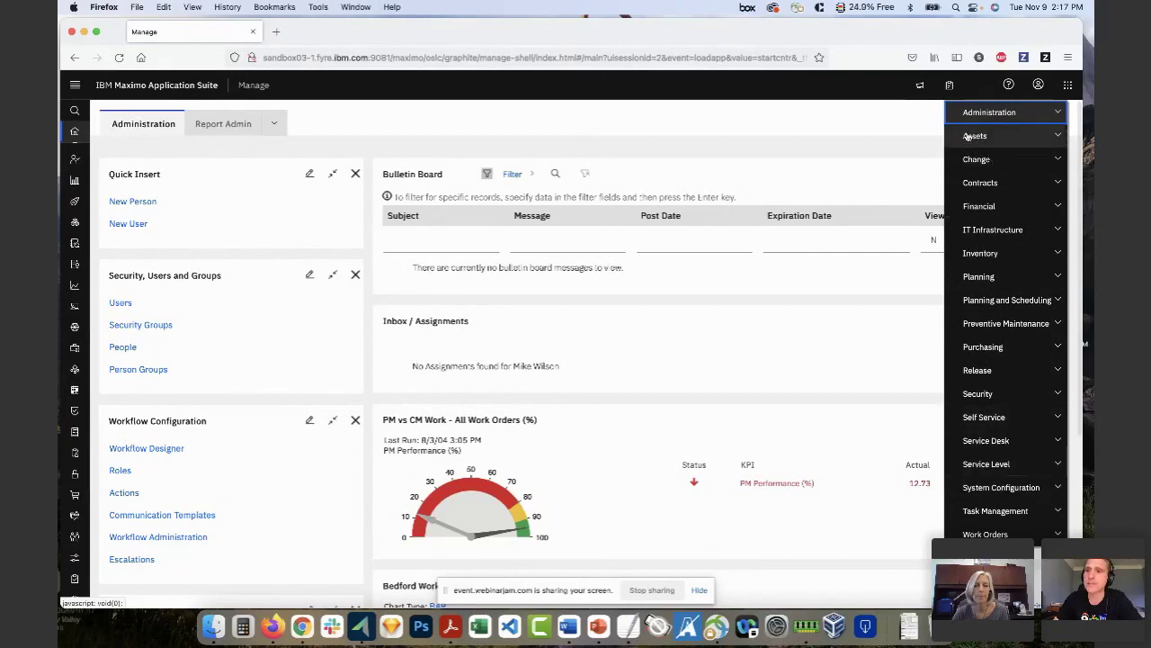
click(919, 87)
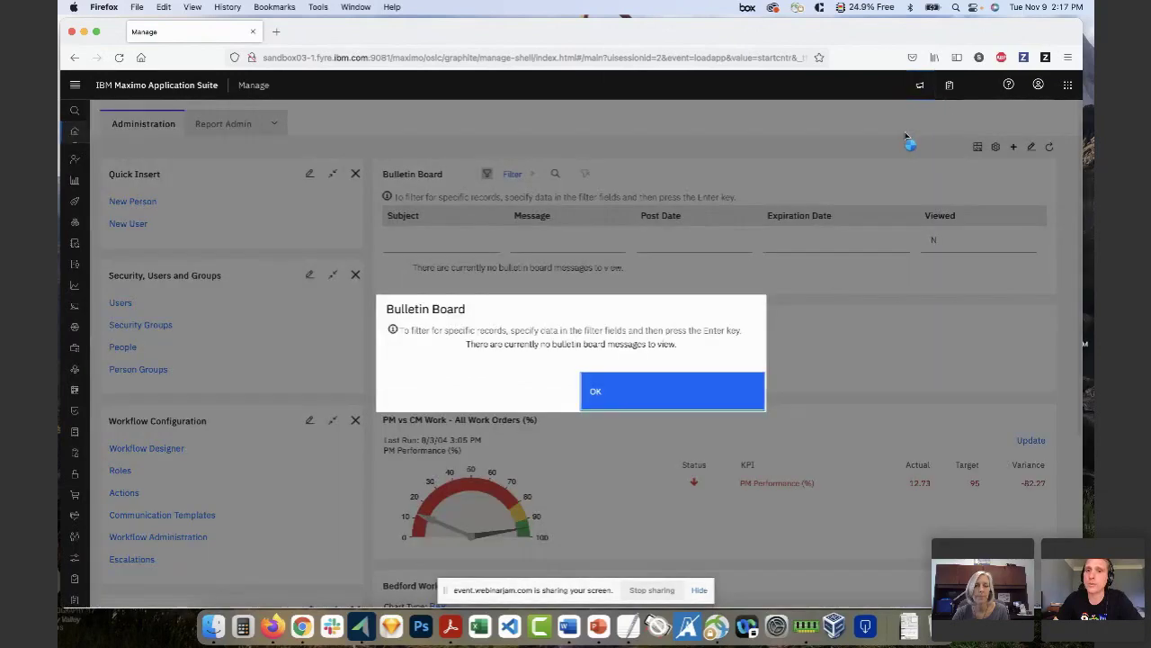
click(666, 388)
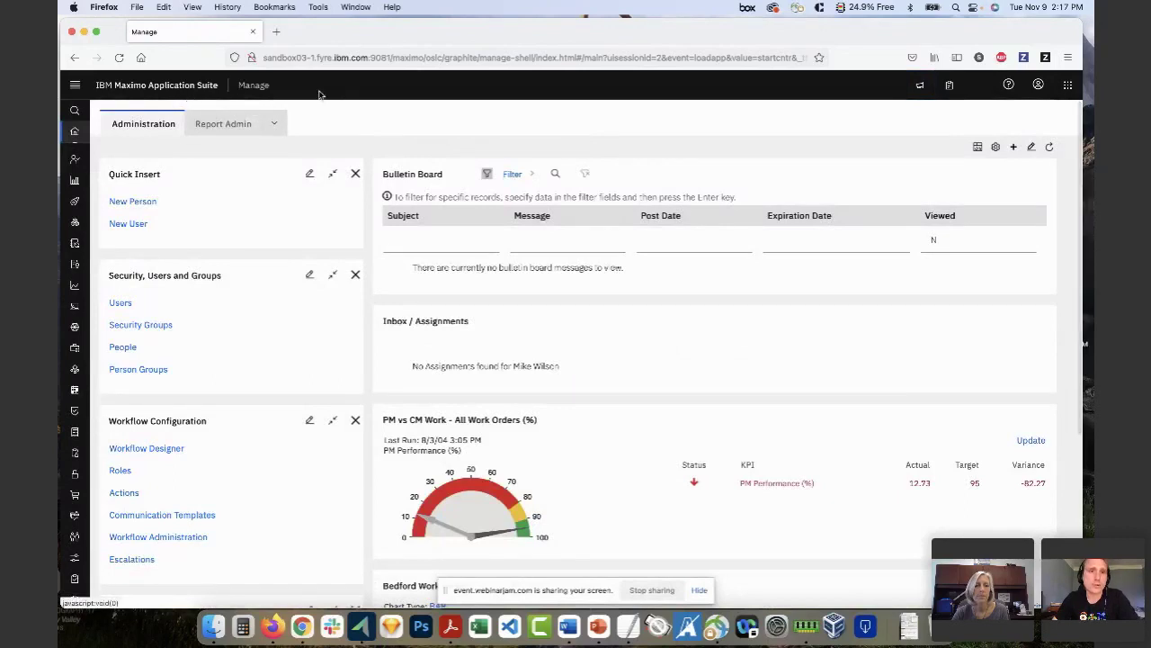
Look through the Administration module's applications and its Resources group in the navigation, and collapse the module again.
mouse_move(72, 166)
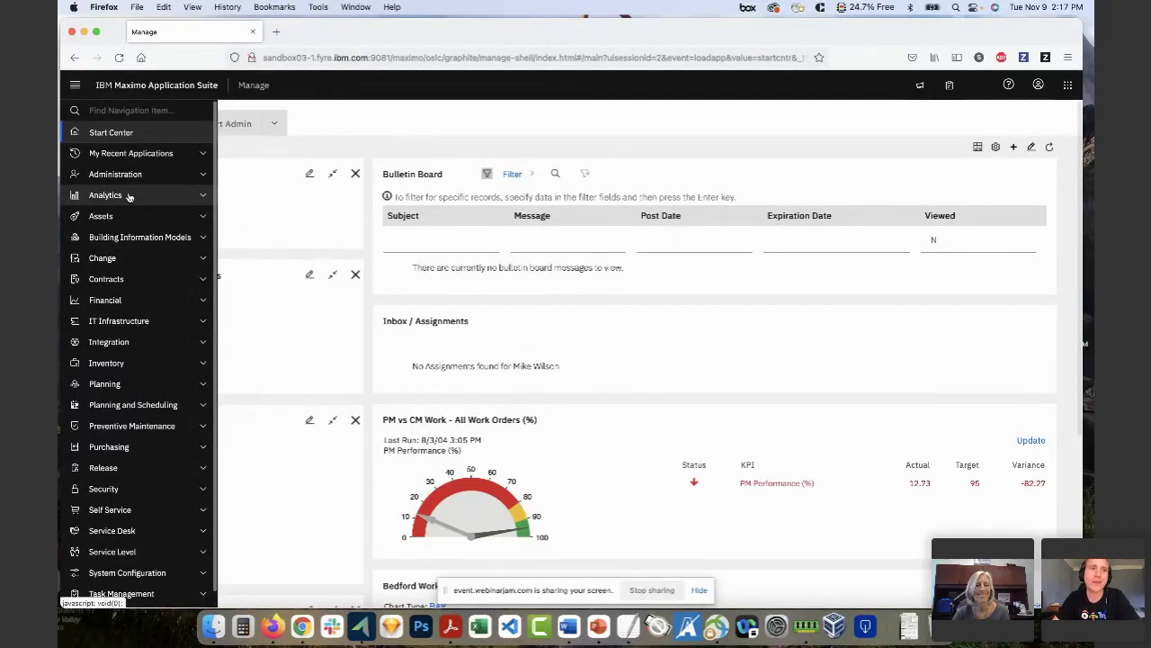
scroll(136, 217, down, 1)
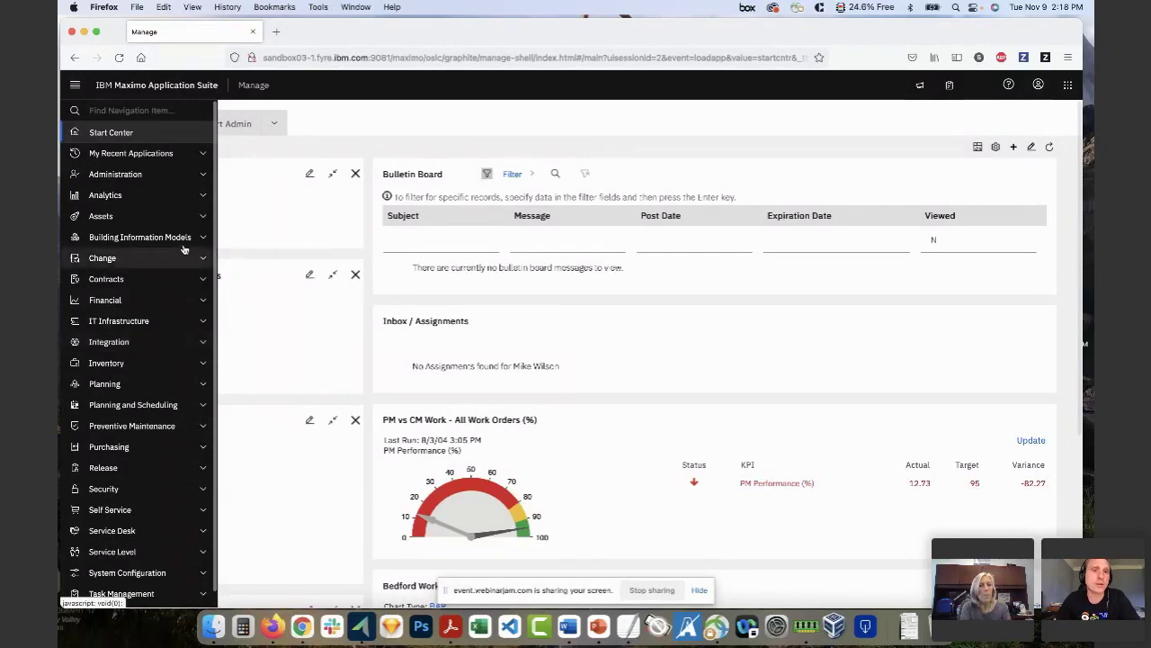
click(198, 175)
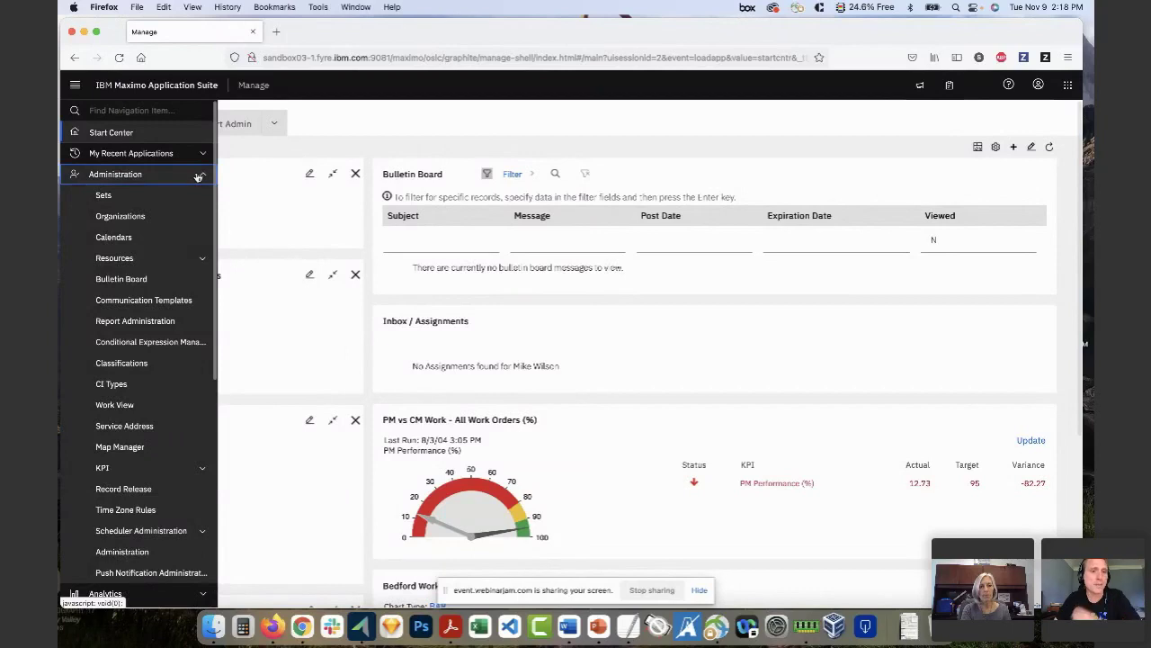
scroll(164, 189, down, 1)
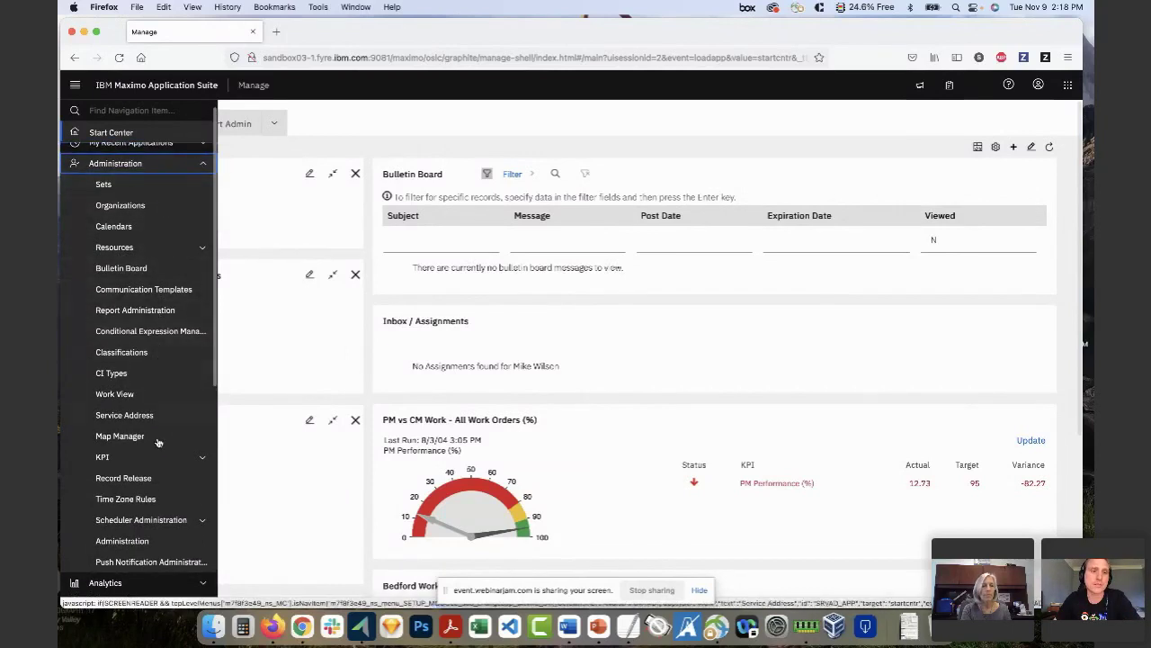
click(201, 250)
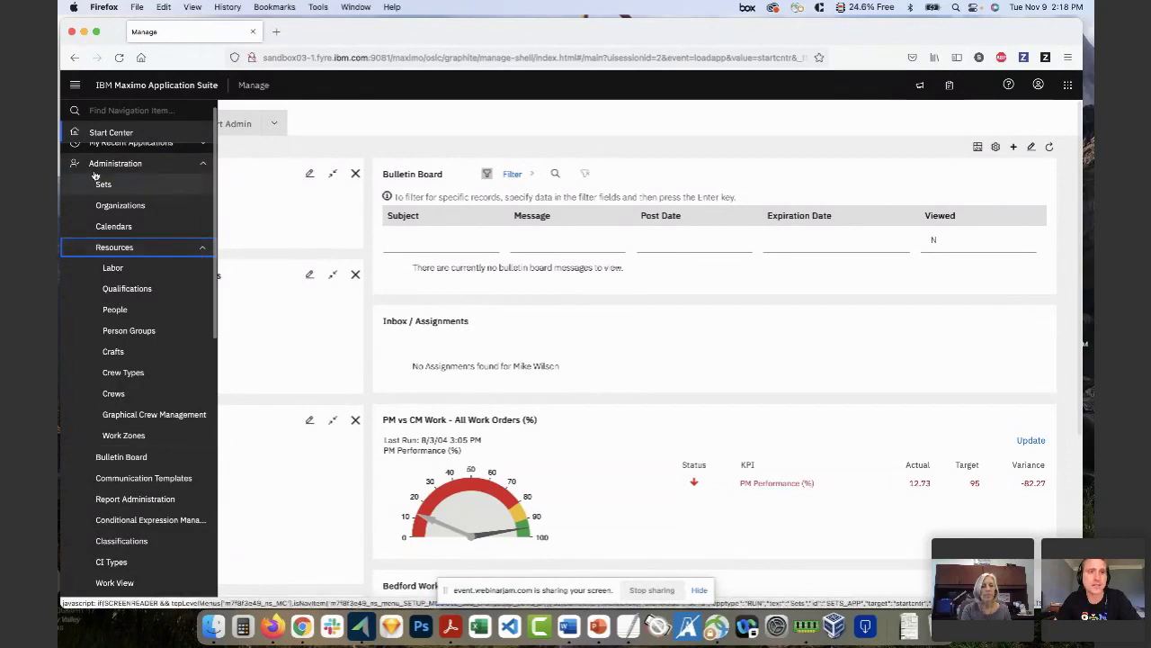
click(184, 166)
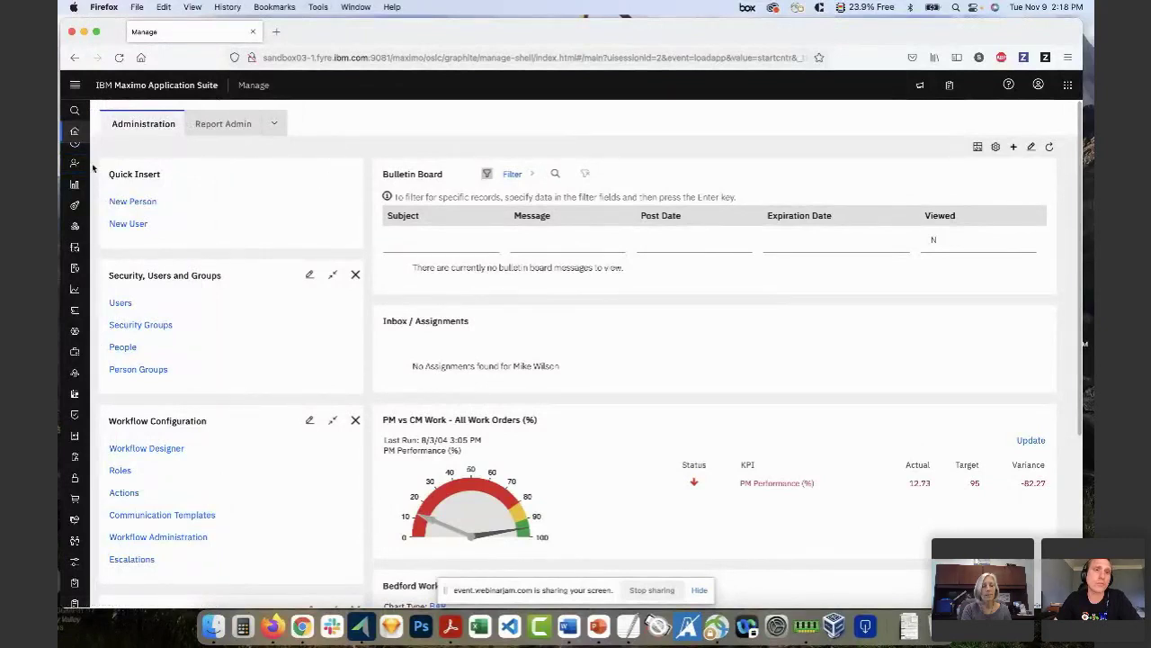
mouse_move(82, 171)
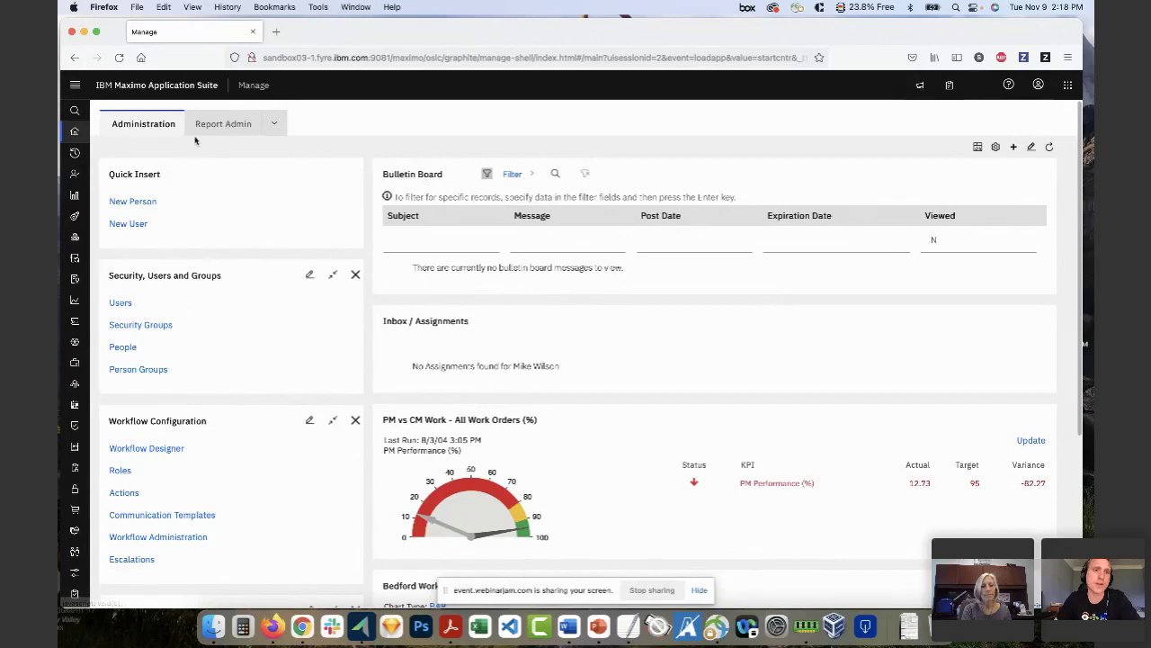
Show the full module navigation, look over its modules, and reduce it back to icons.
click(78, 84)
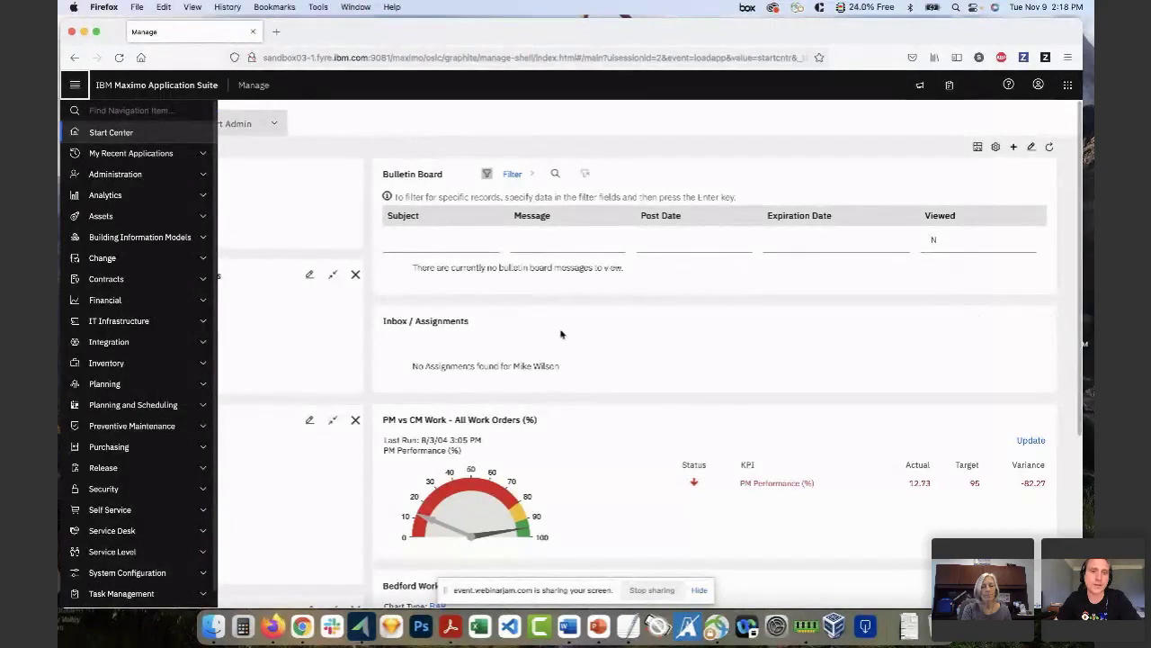
click(77, 89)
click(76, 88)
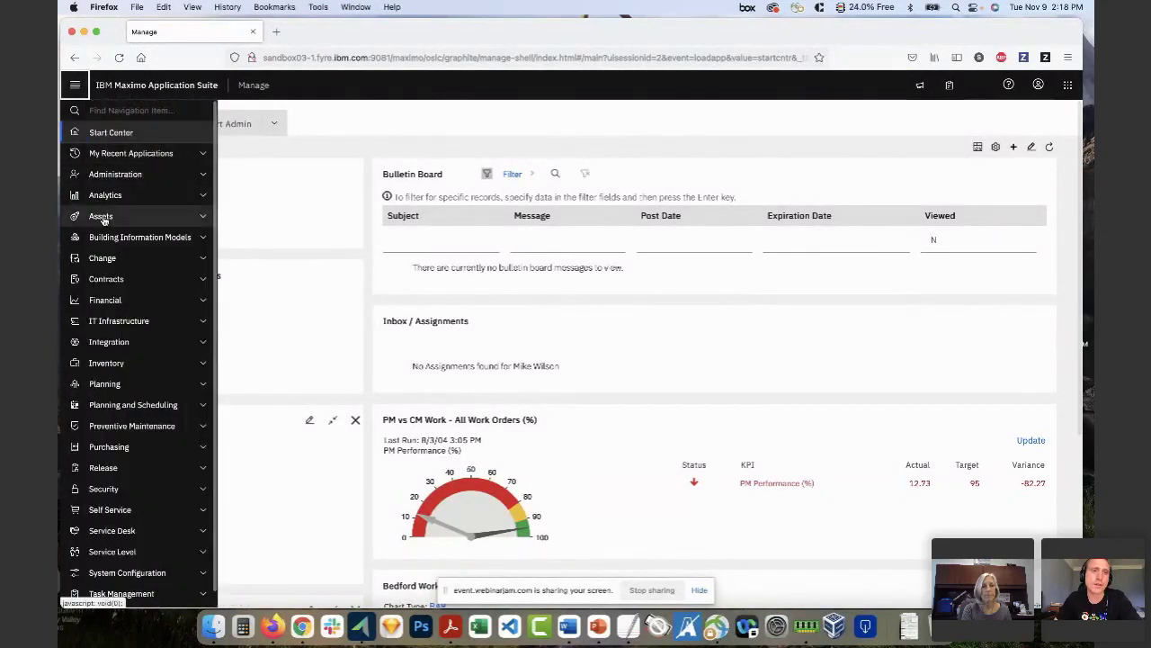
scroll(103, 243, down, 1)
scroll(131, 385, up, 1)
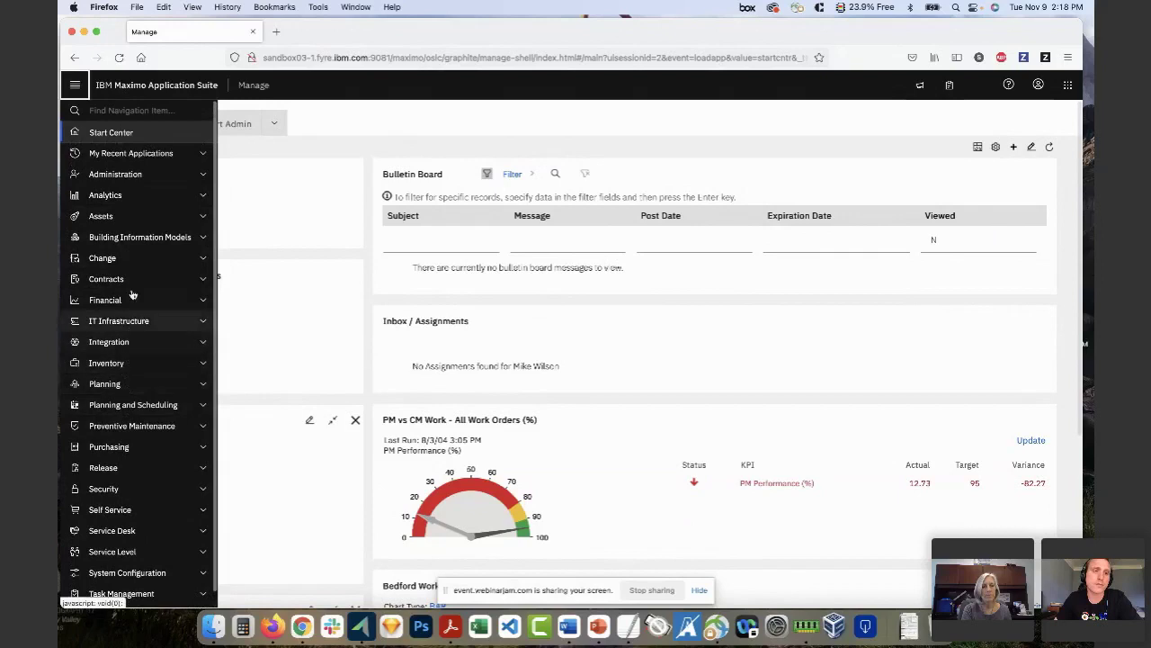
click(78, 88)
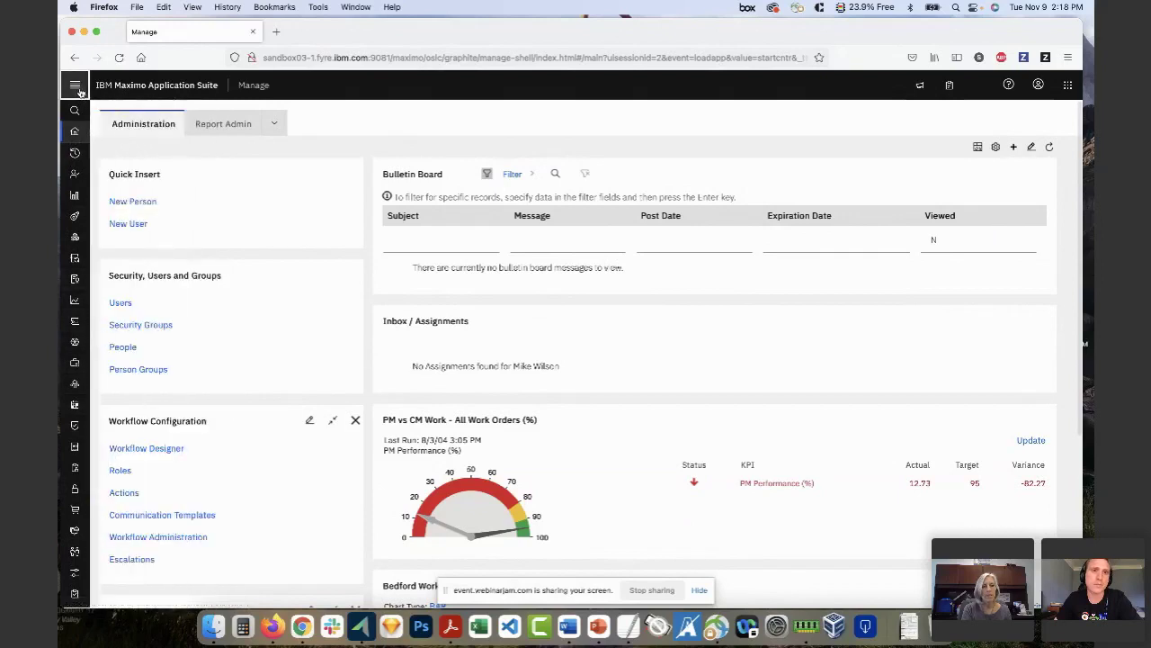
click(488, 175)
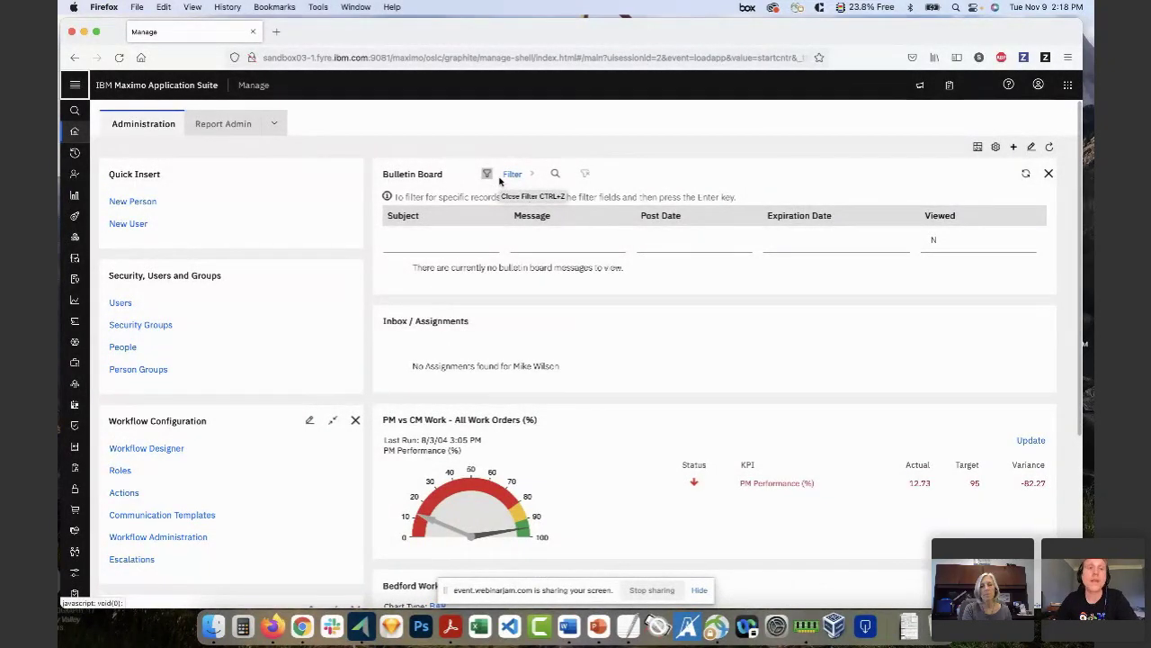
Search the navigation for "work" and open Work Order Tracking from the Work Orders module.
click(74, 85)
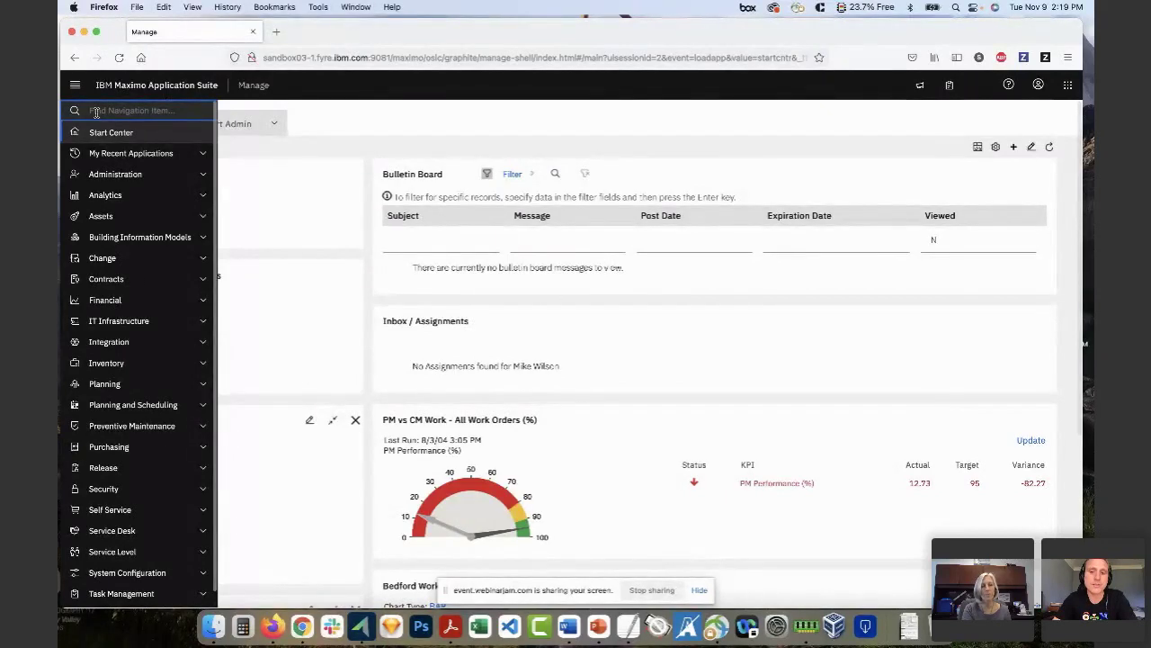
text(work)
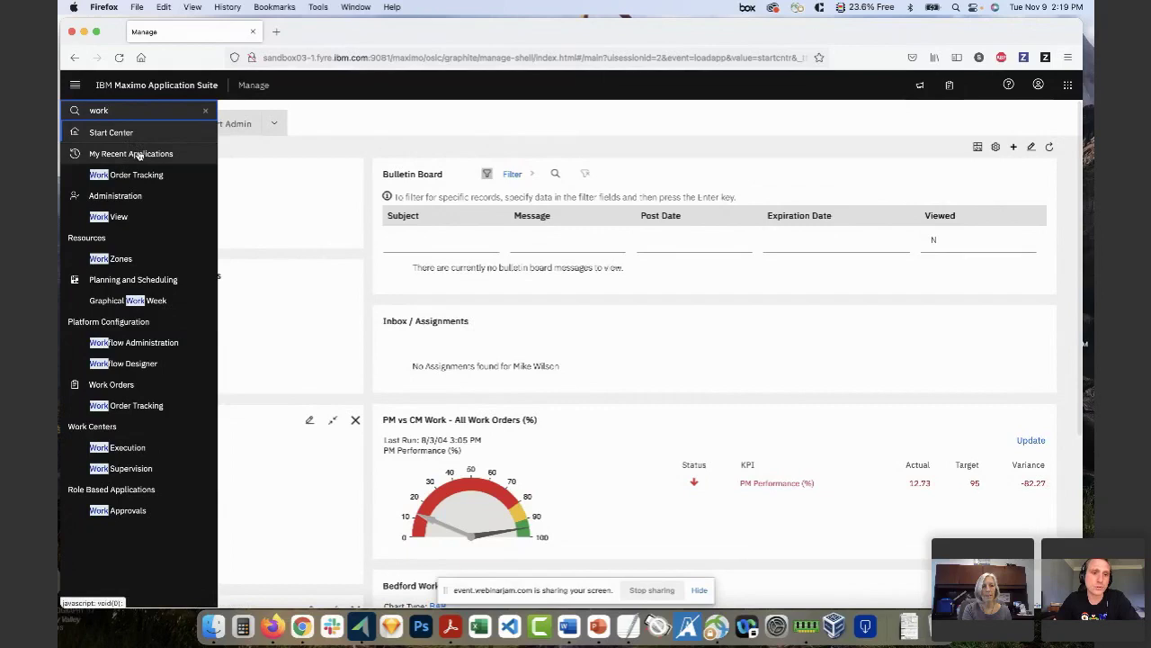
click(166, 410)
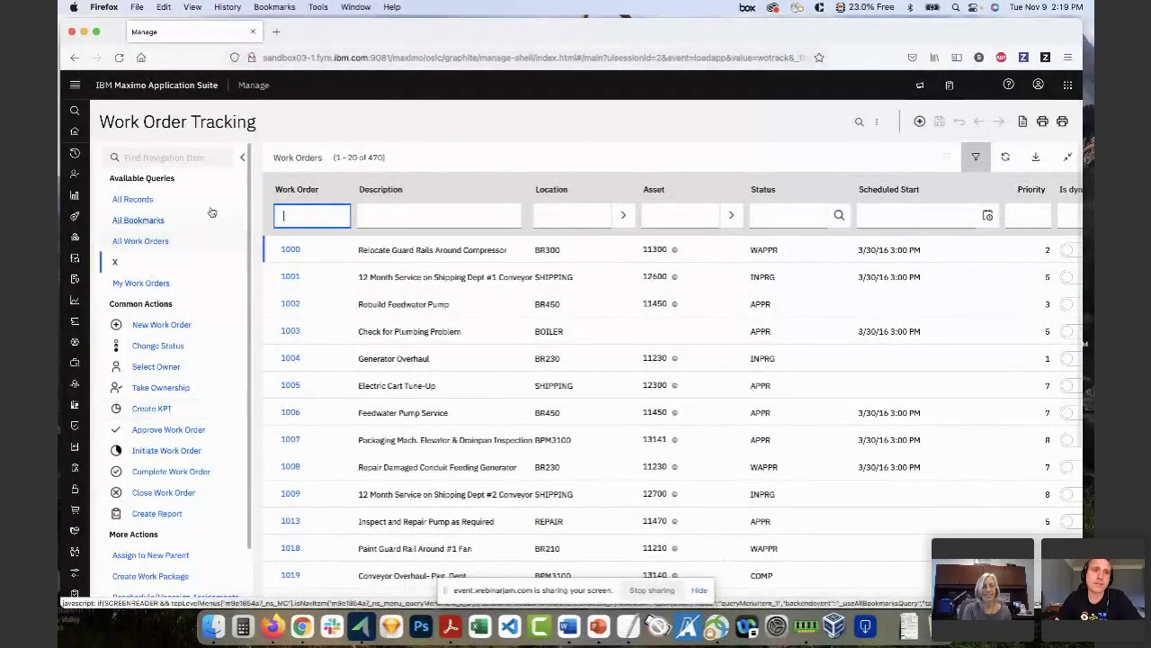
Examine Work Order Tracking's available queries, common actions and more actions.
scroll(187, 431, down, 2)
scroll(186, 466, up, 2)
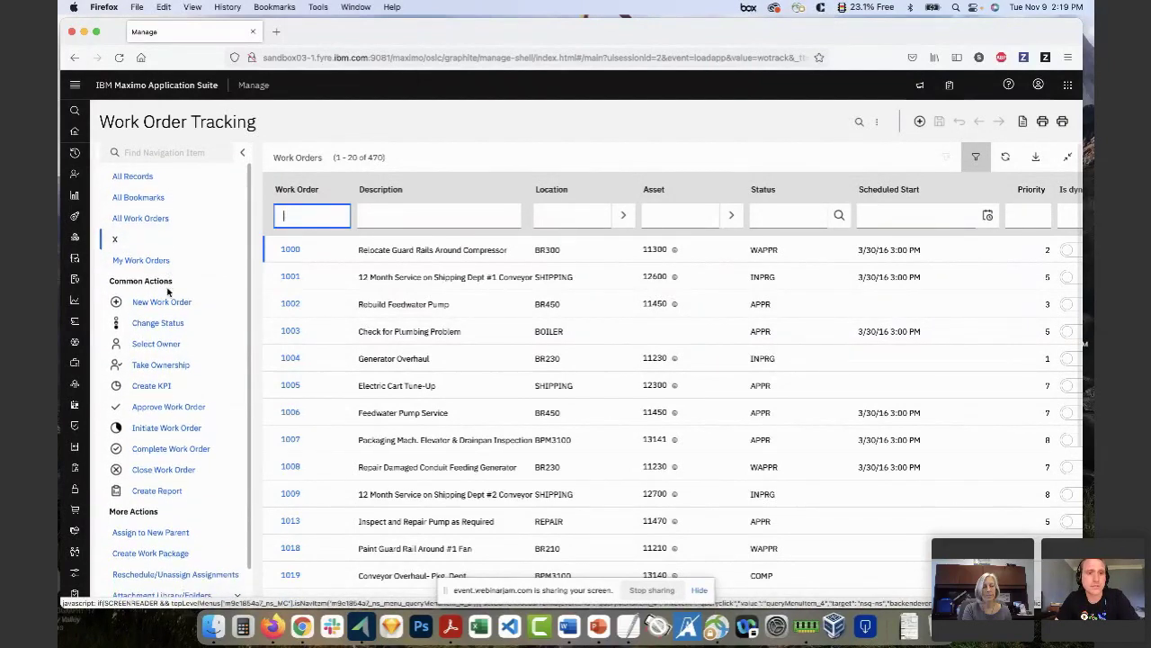
scroll(160, 297, down, 2)
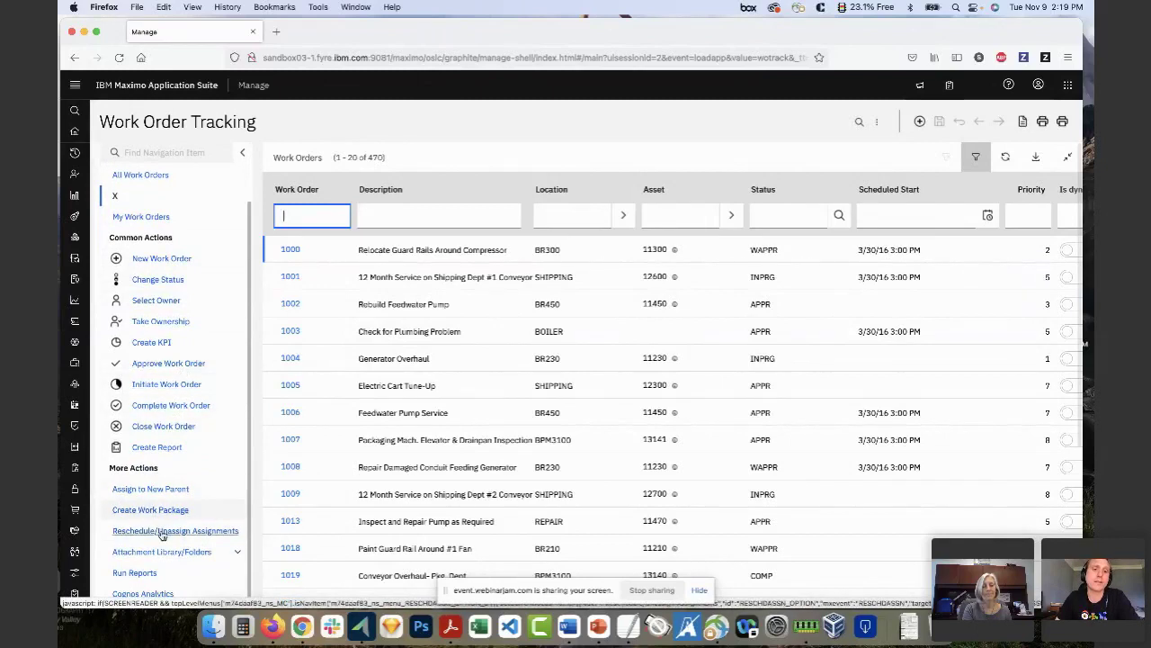
scroll(171, 531, up, 2)
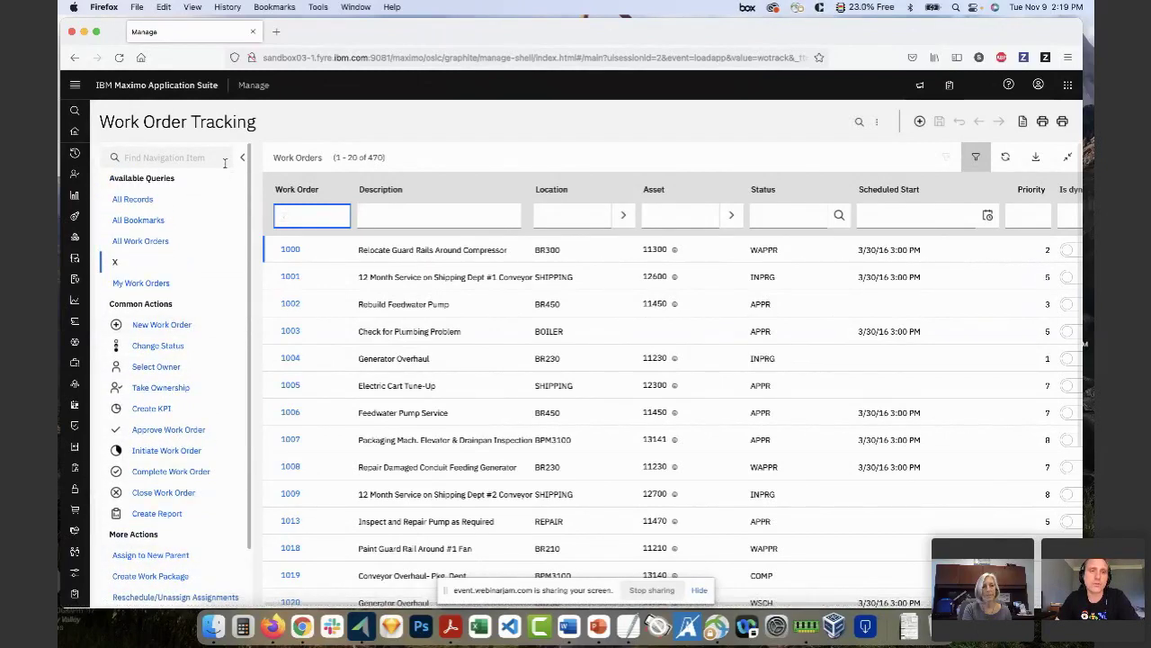
Collapse Work Order Tracking's queries and actions pane, expand it again, and look over the module navigation beside it.
click(242, 157)
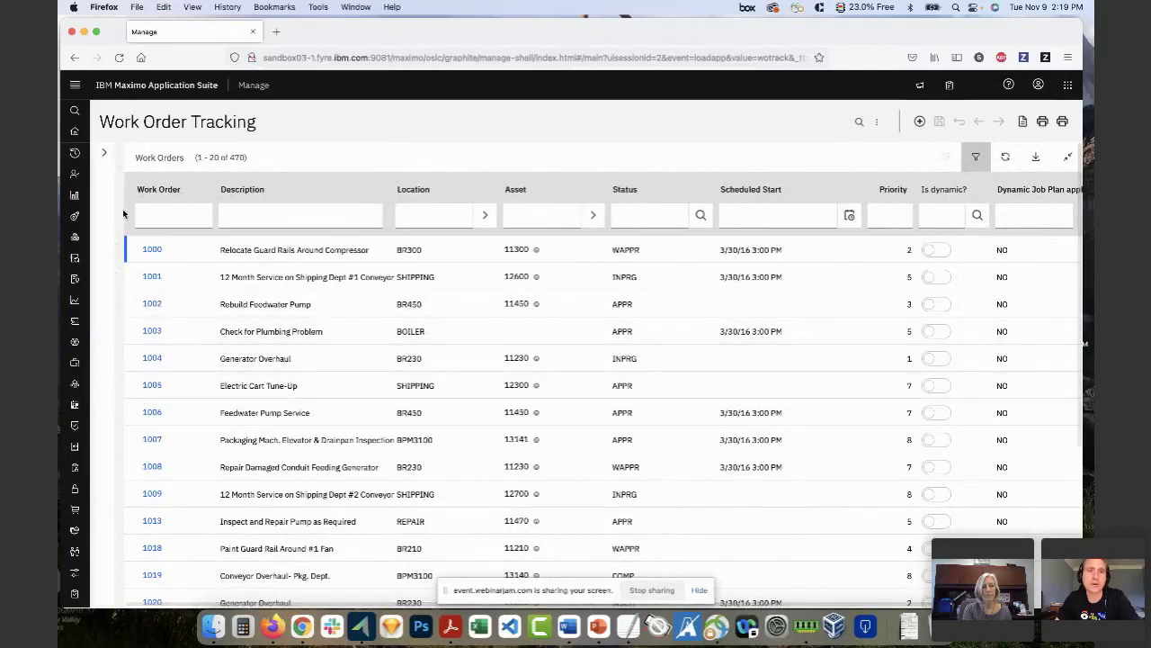
click(108, 158)
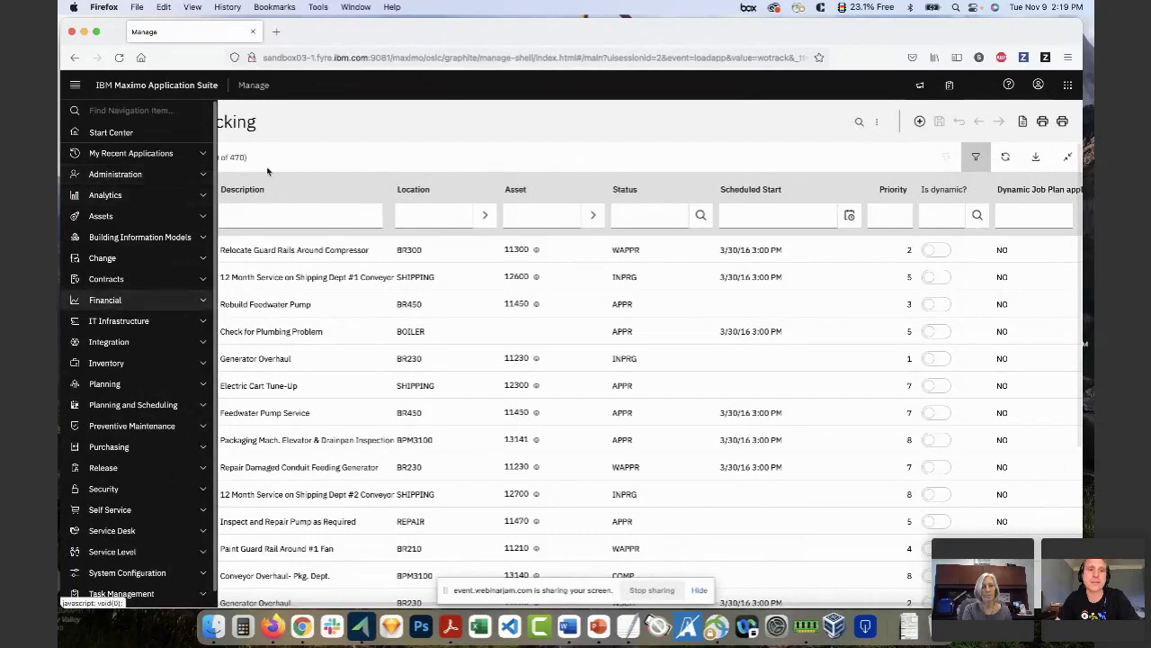
click(105, 153)
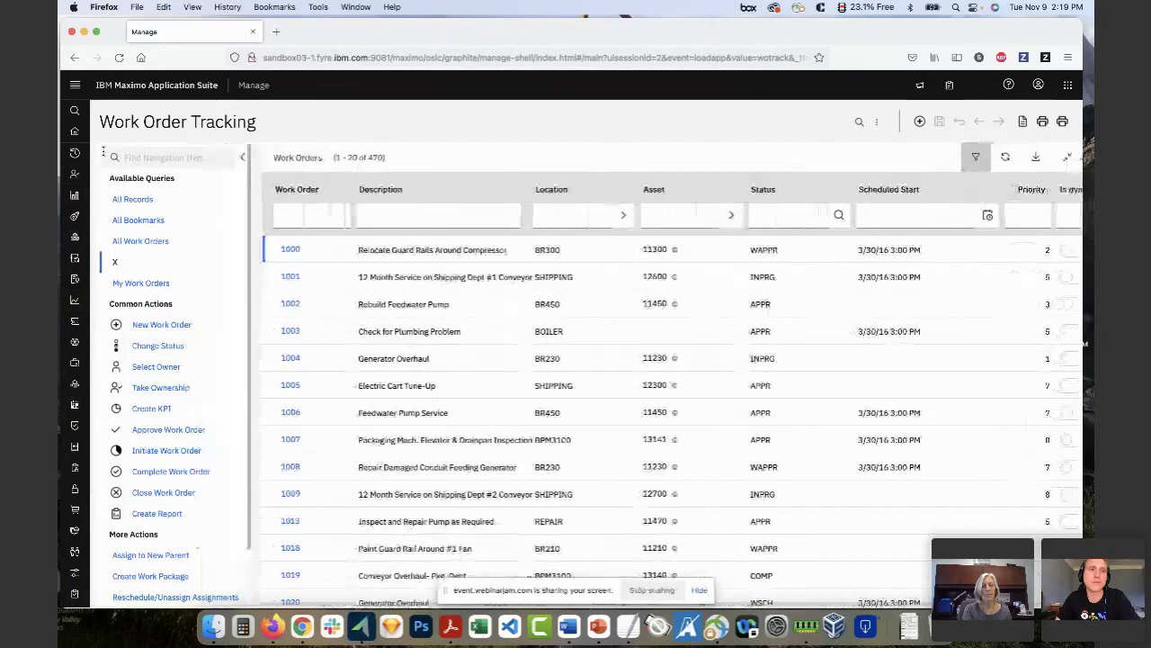
mouse_move(79, 288)
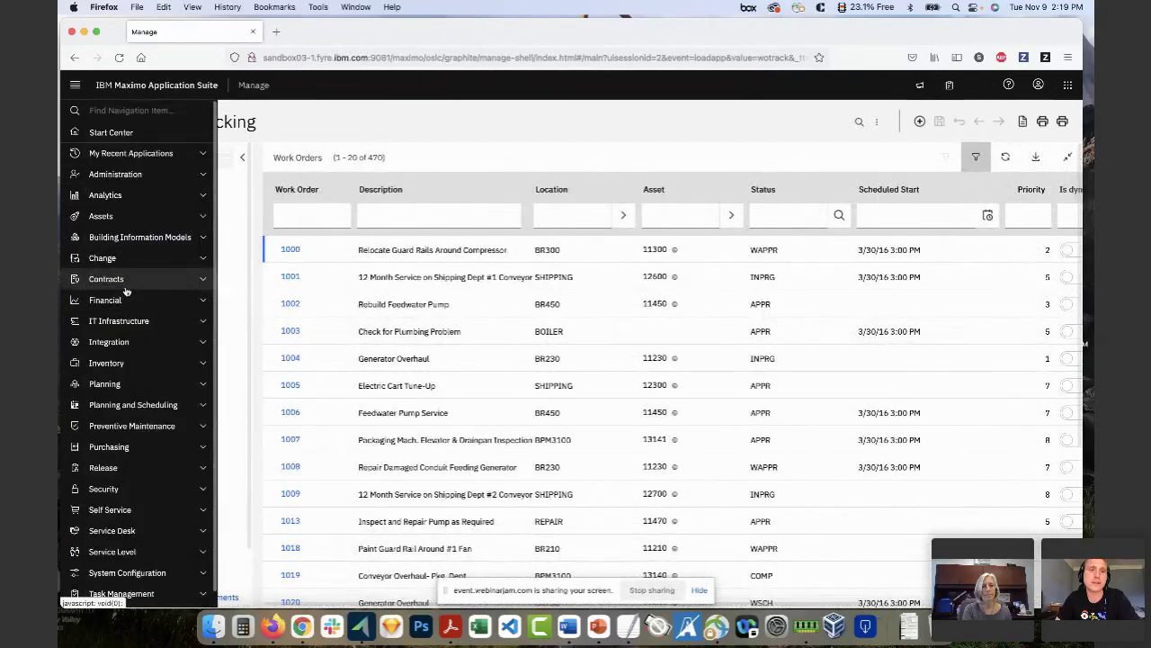
scroll(185, 278, down, 2)
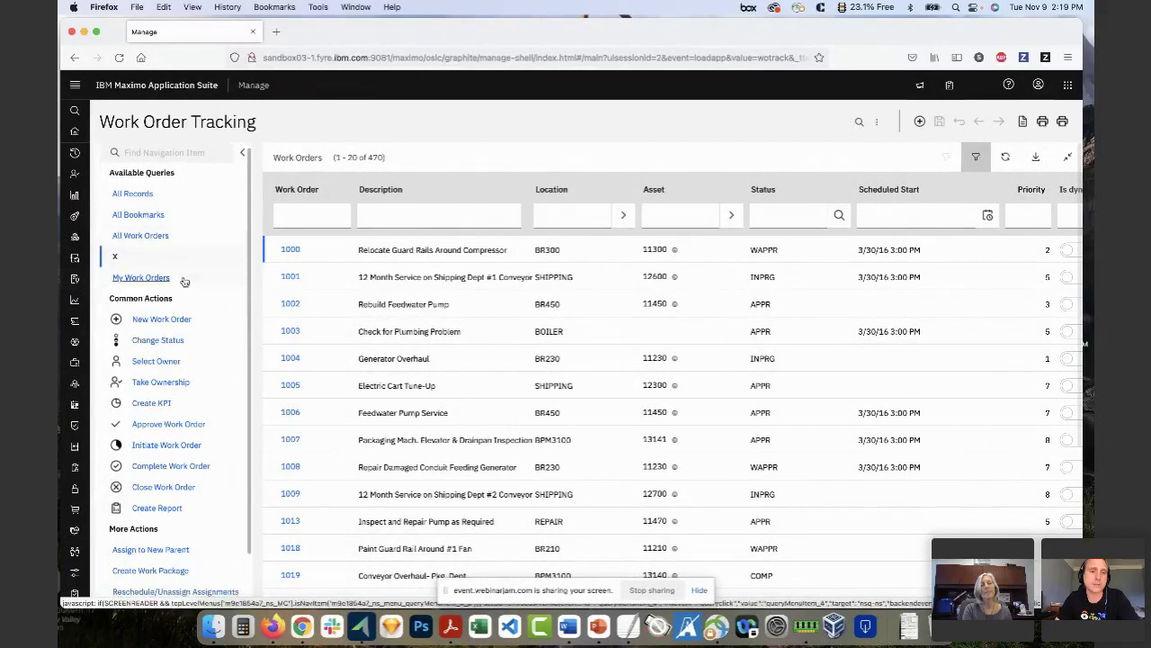
scroll(180, 401, up, 2)
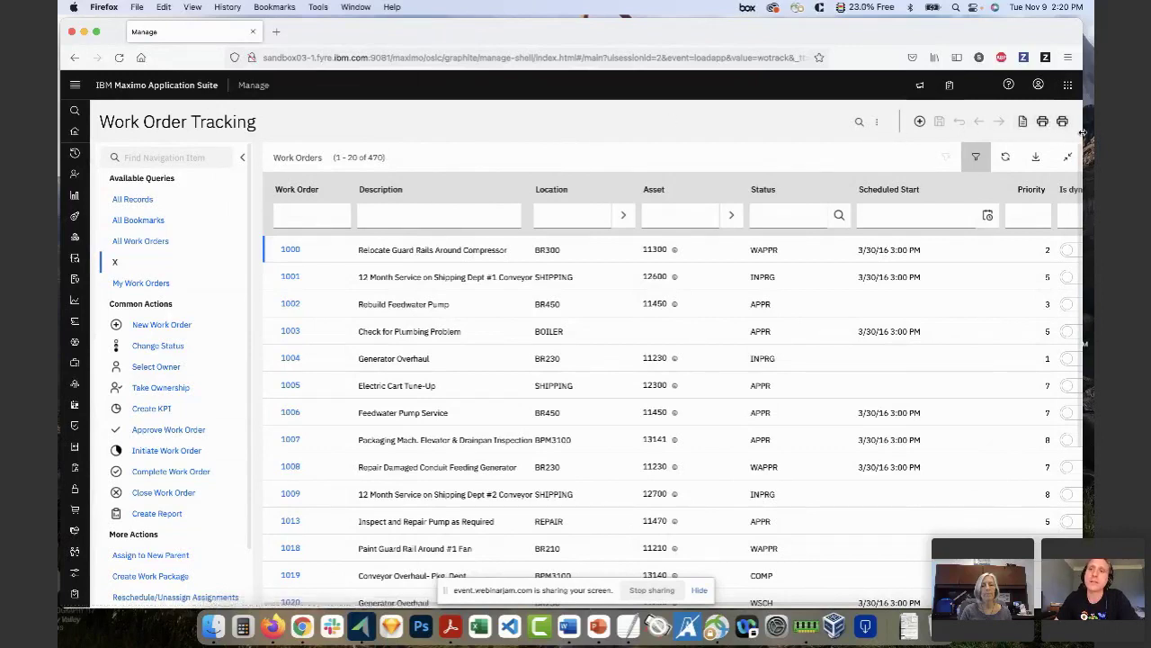
Show the Find Work Order search and review the additional search options for the work order list, closing them again.
mouse_move(1079, 134)
mouse_down()
mouse_move(904, 136)
mouse_move(1069, 134)
mouse_up()
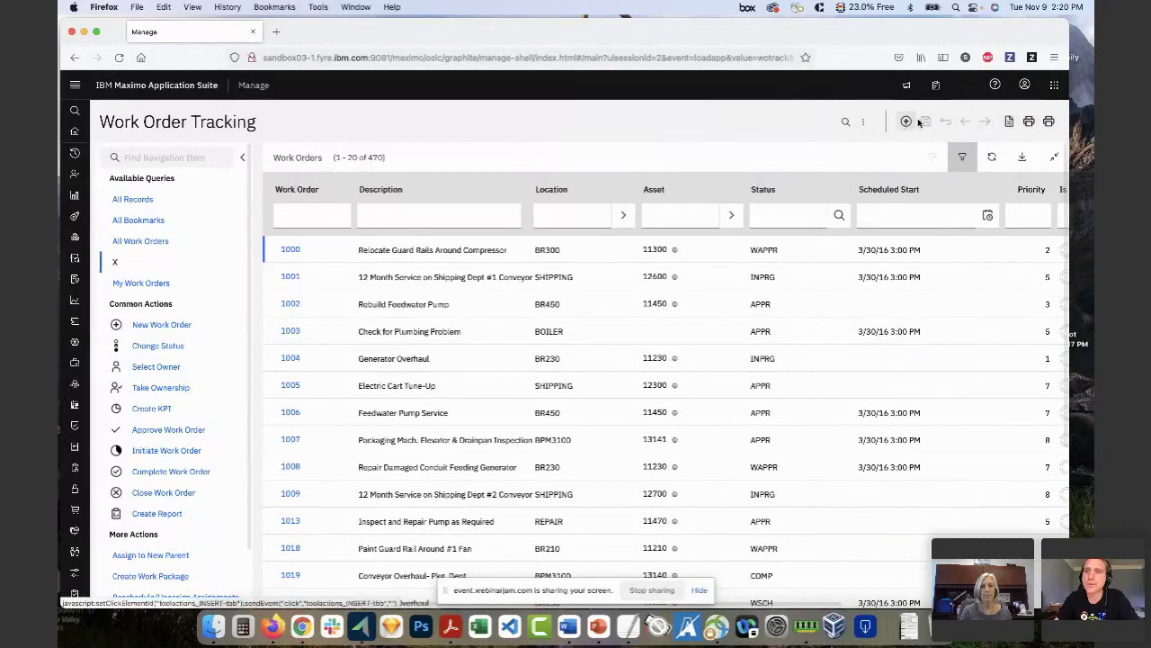
click(846, 122)
click(800, 125)
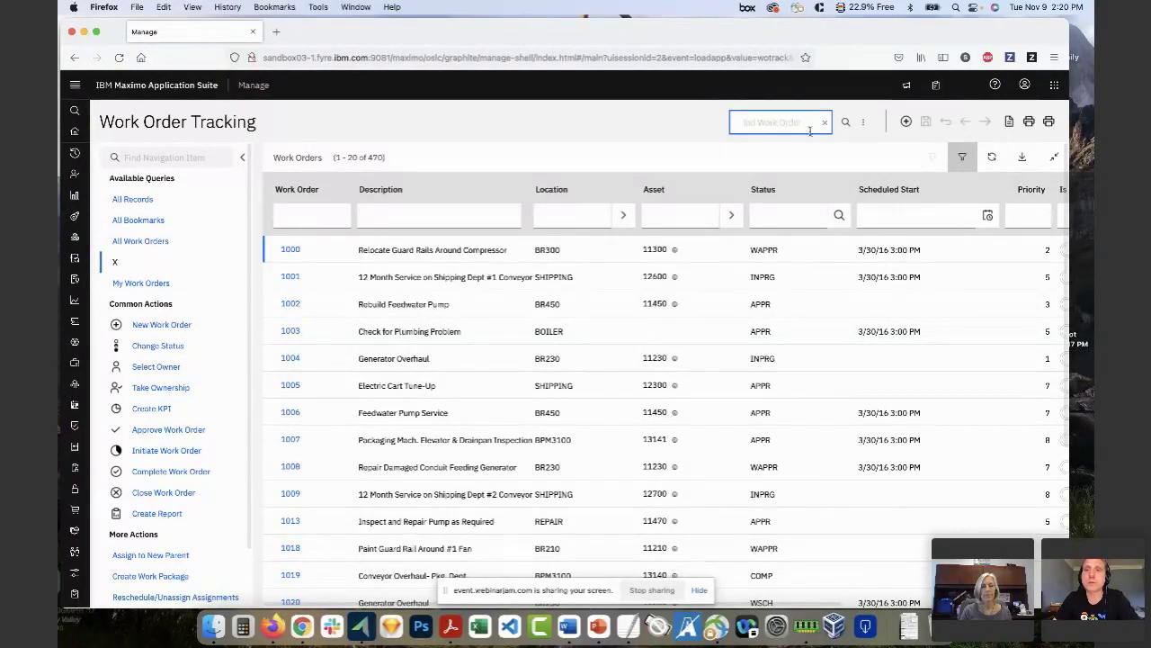
click(864, 123)
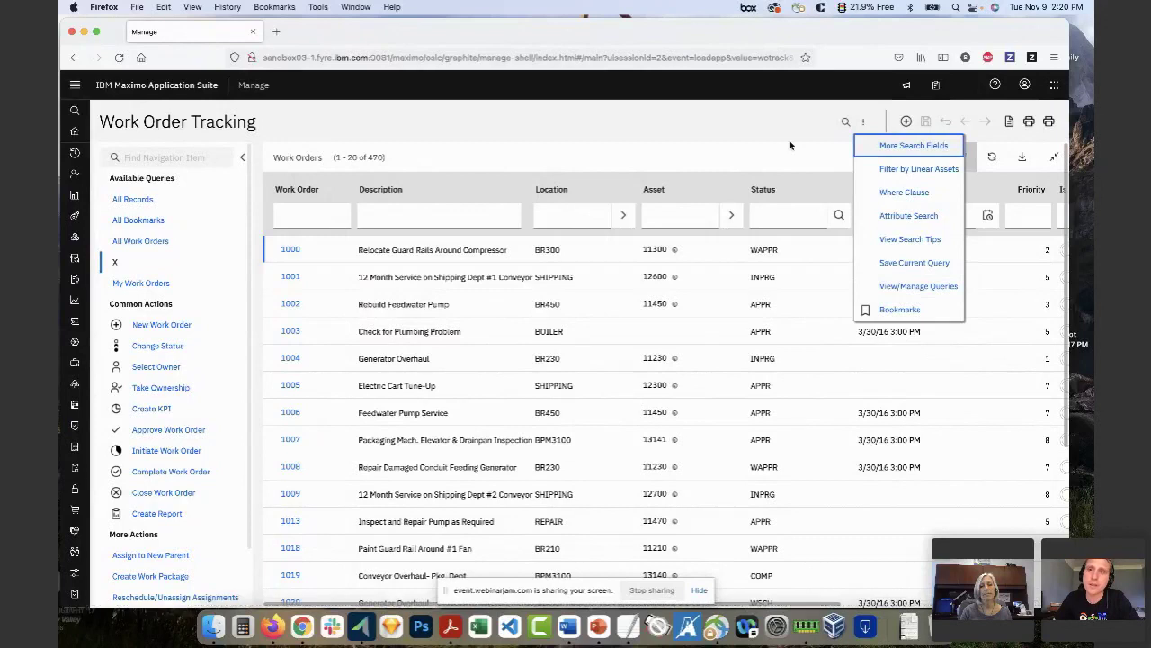
click(961, 157)
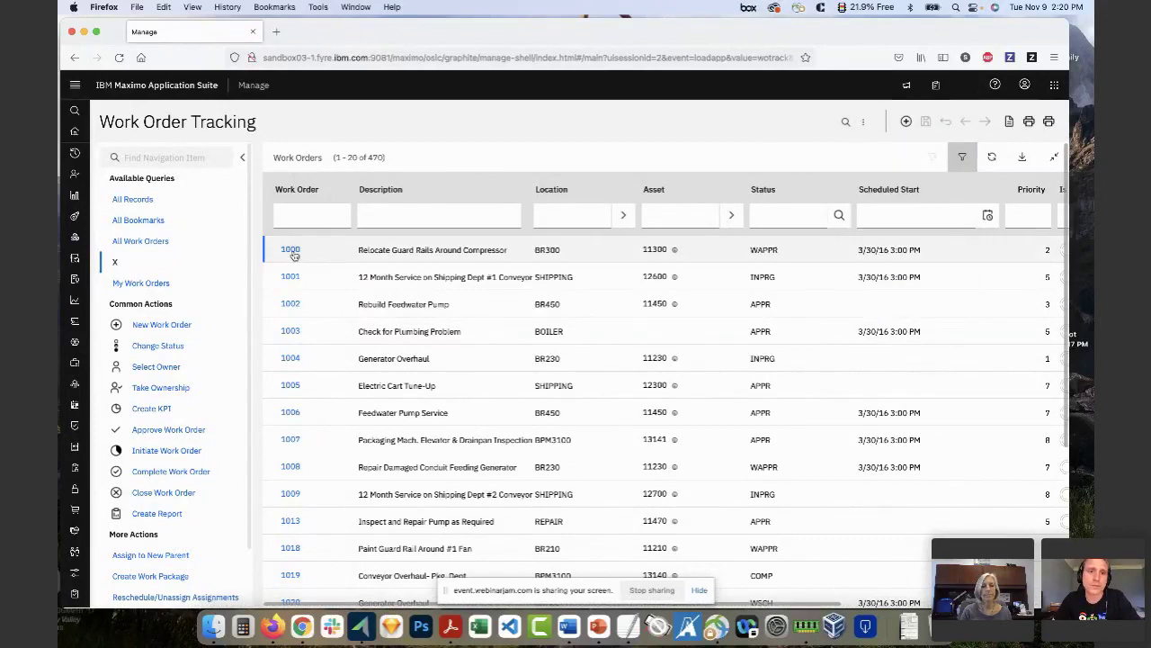
Open work order 1001 from the list and place the cursor in its description.
click(291, 280)
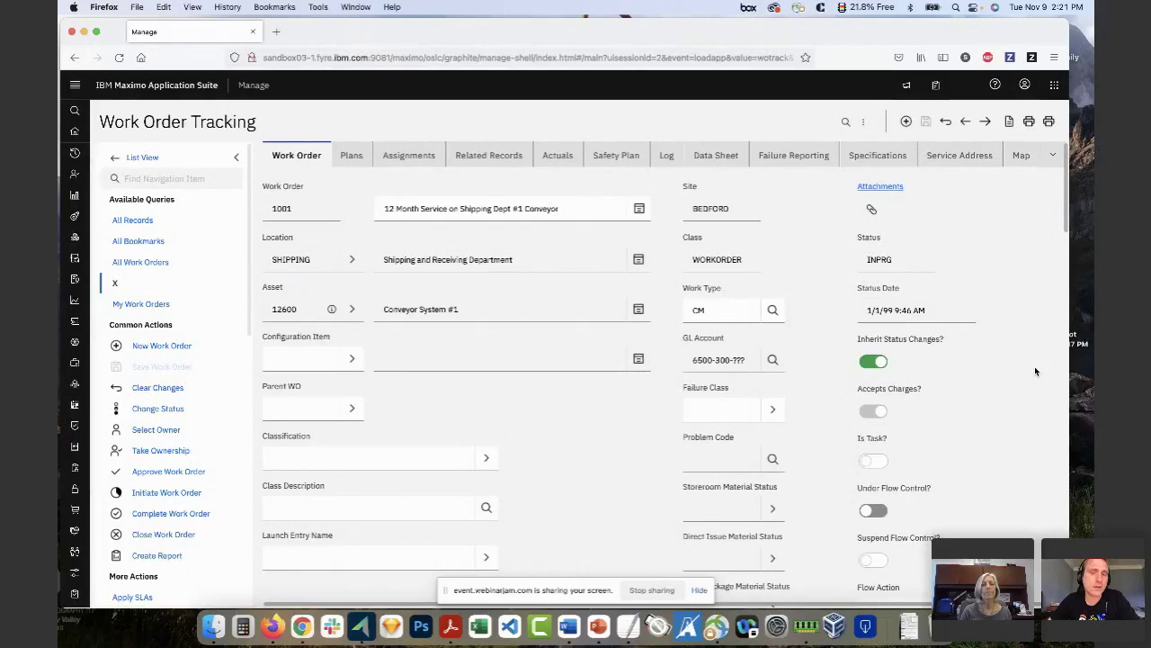
triple_click(602, 207)
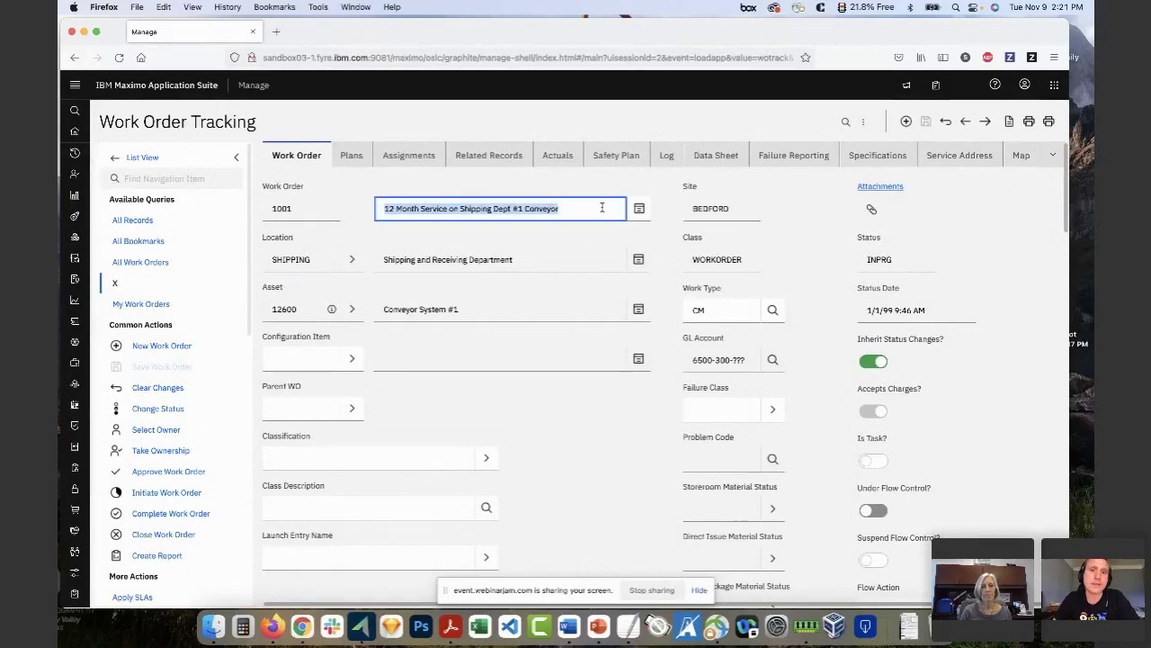
click(581, 209)
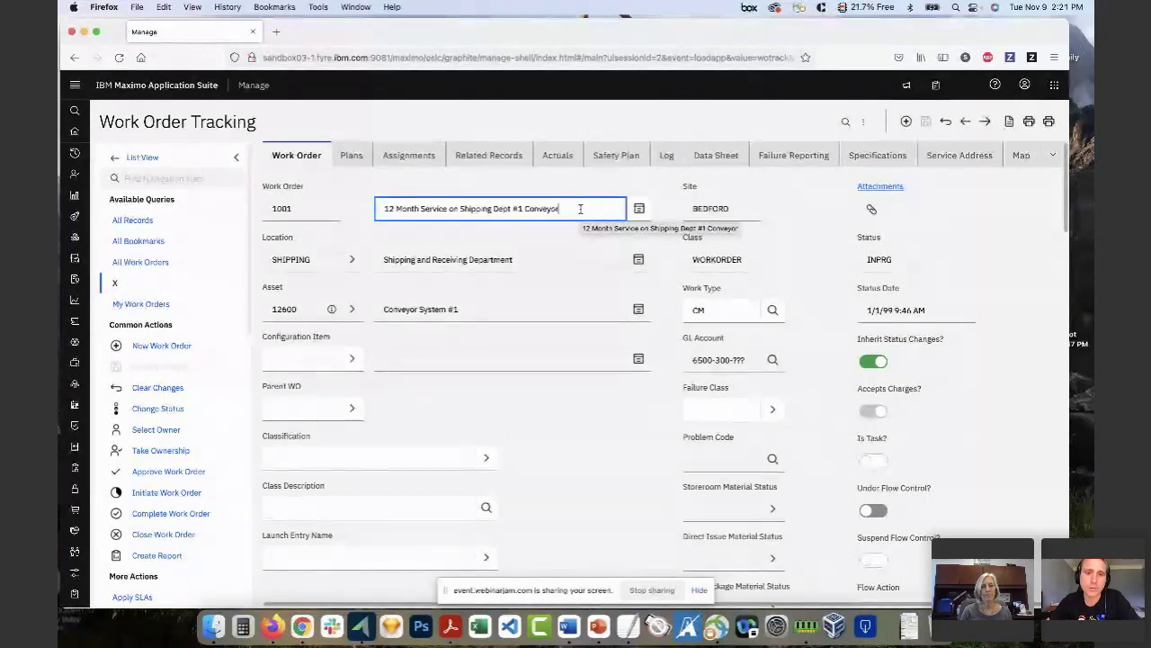
Examine the work order's sections, from its main fields and Job Details to Calibration Details, Scheduling Information and Follow-up Work.
scroll(585, 331, down, 10)
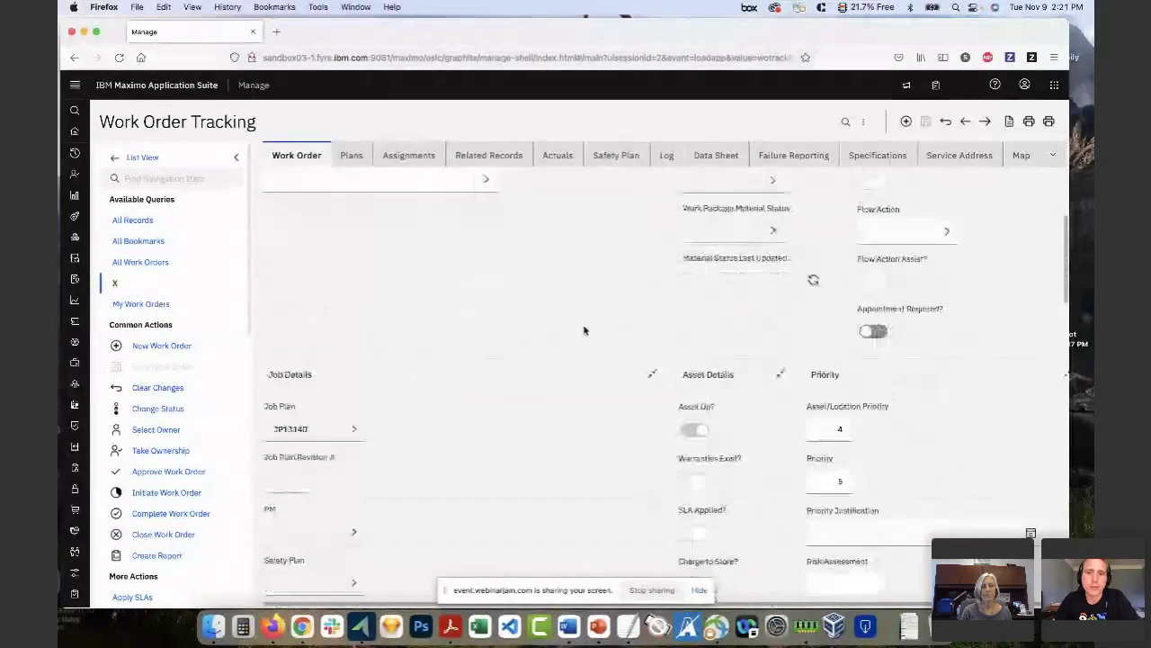
scroll(592, 328, down, 15)
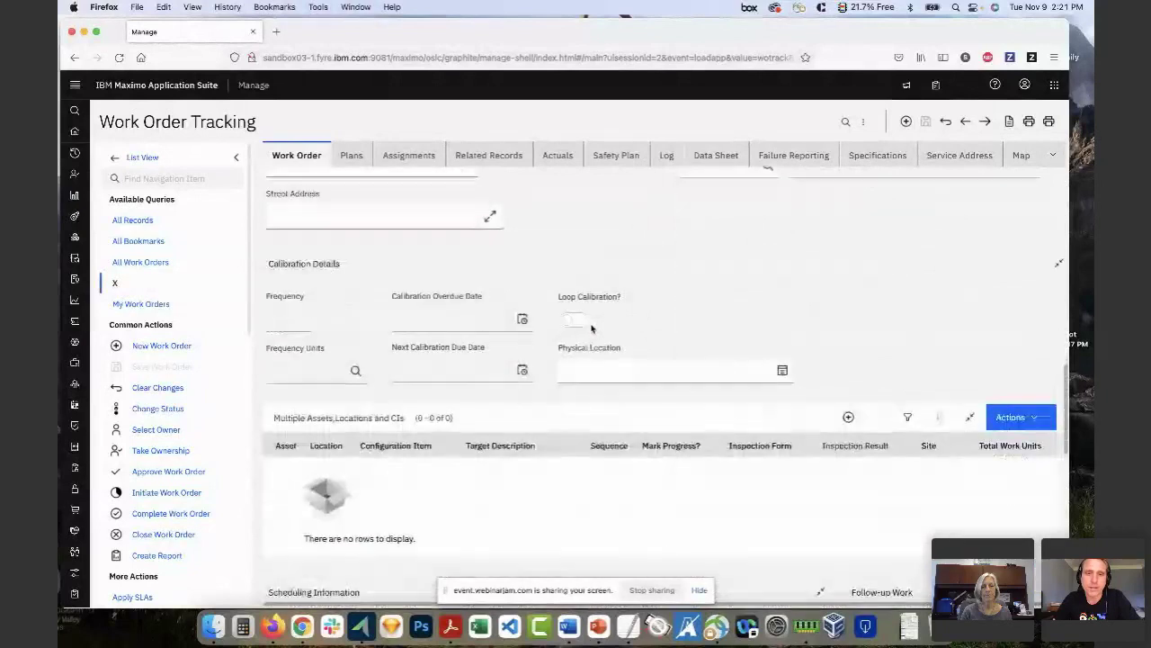
scroll(592, 329, down, 2)
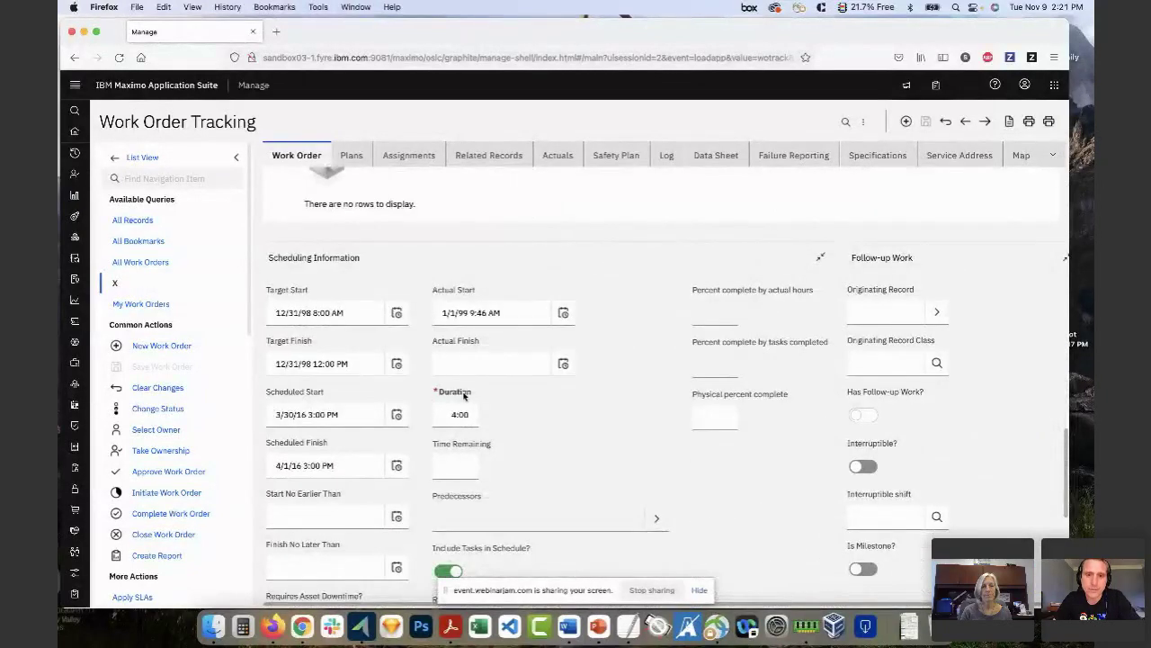
scroll(464, 394, down, 1)
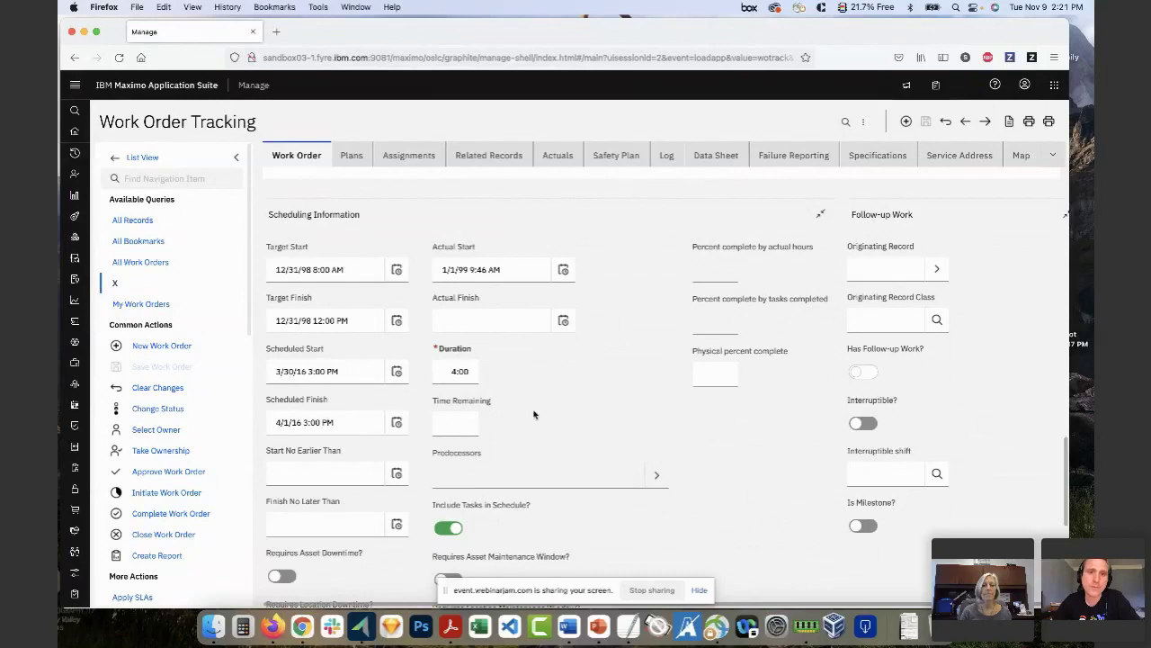
scroll(535, 405, down, 10)
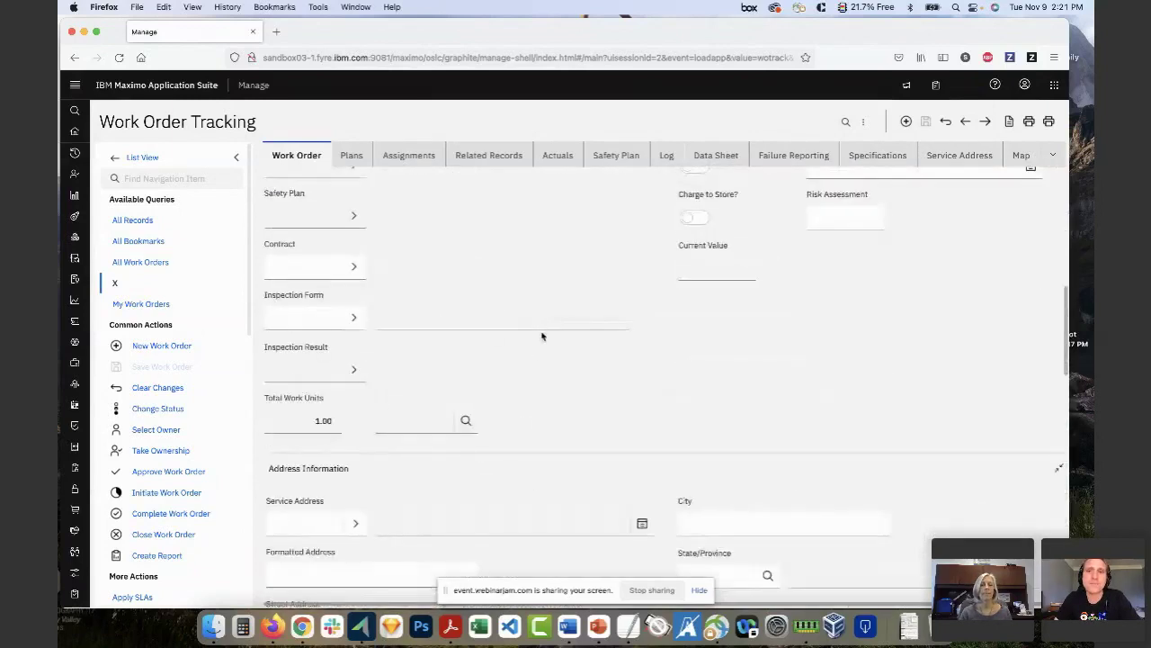
scroll(542, 336, up, 10)
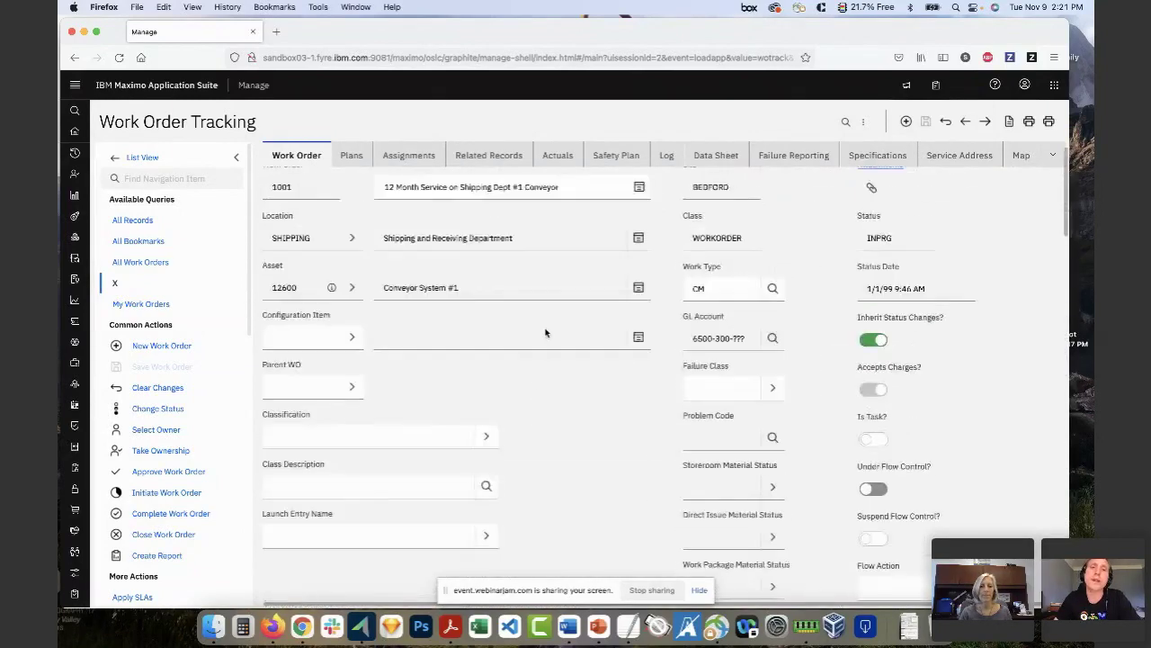
scroll(543, 335, up, 1)
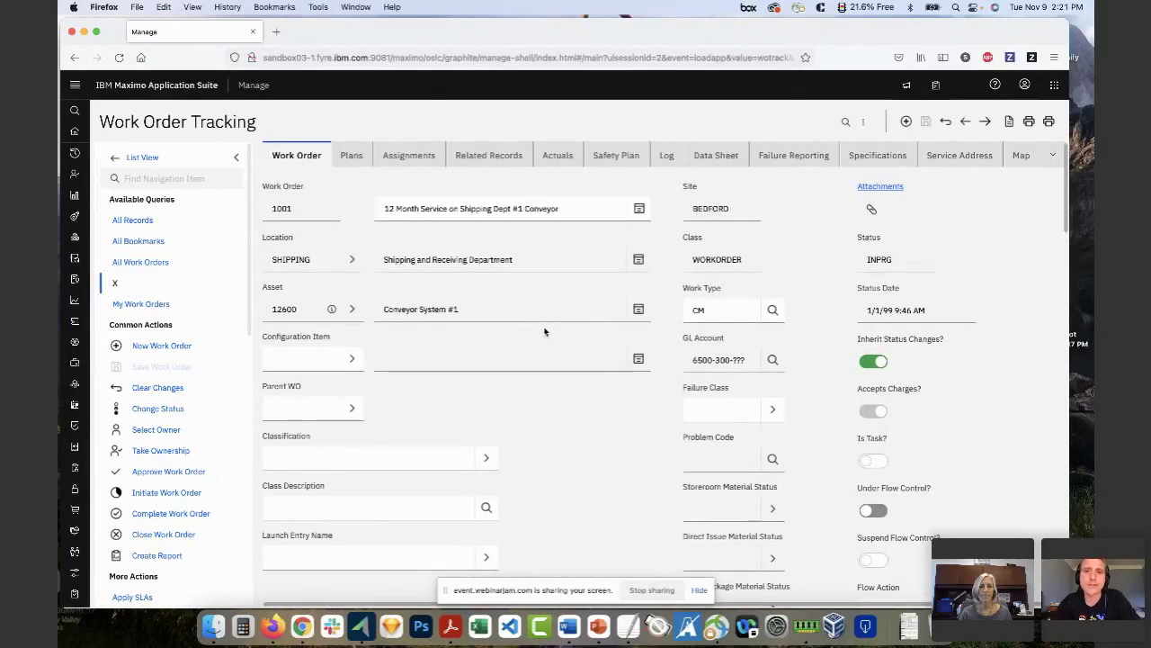
scroll(532, 329, down, 8)
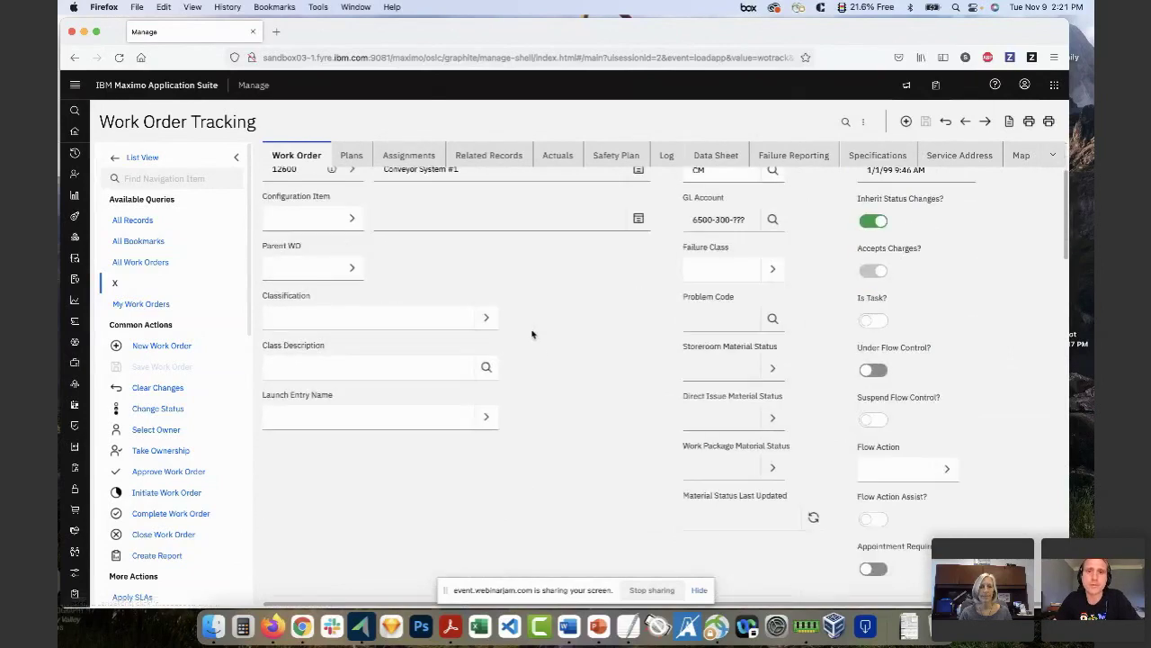
scroll(540, 354, down, 15)
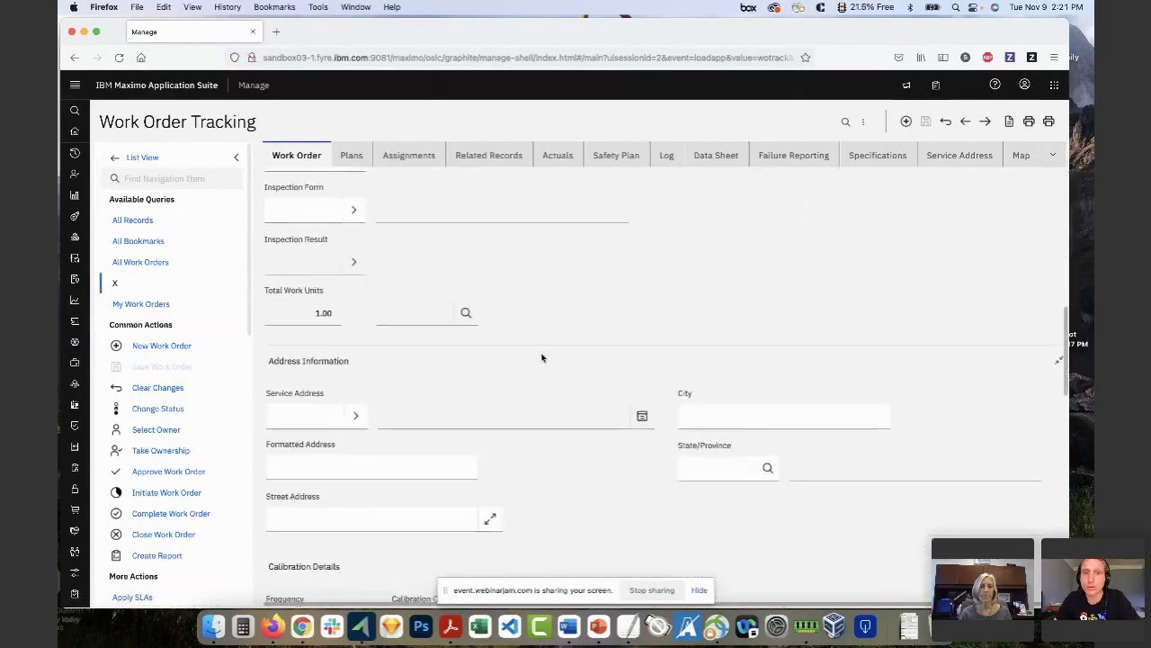
scroll(542, 359, down, 10)
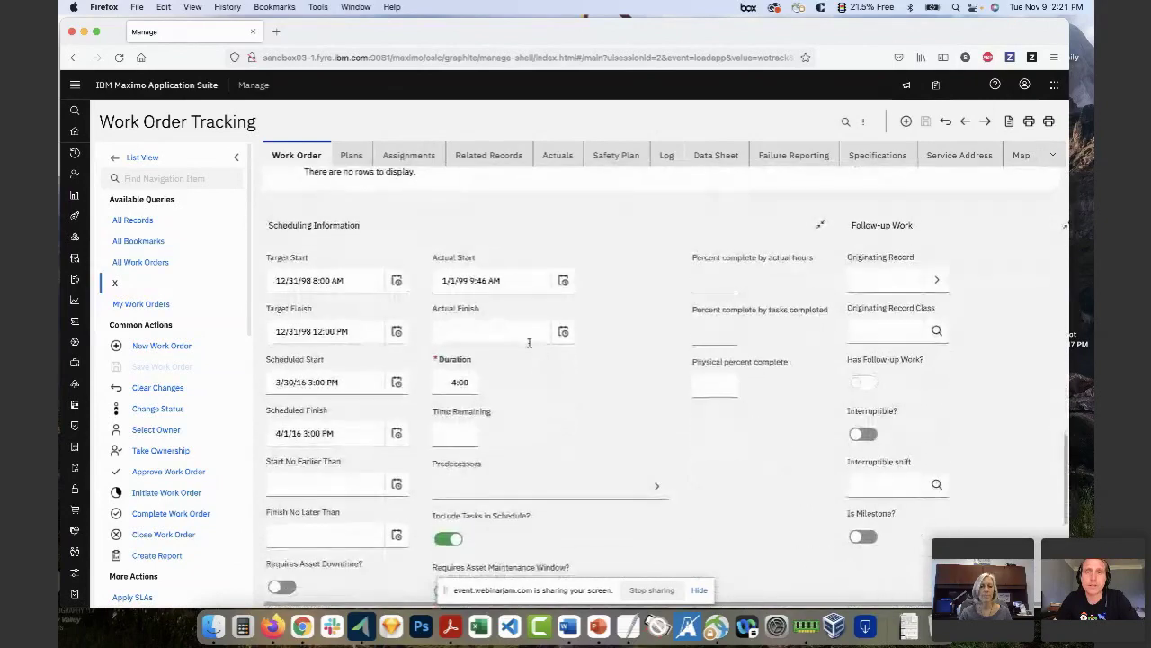
scroll(702, 260, up, 5)
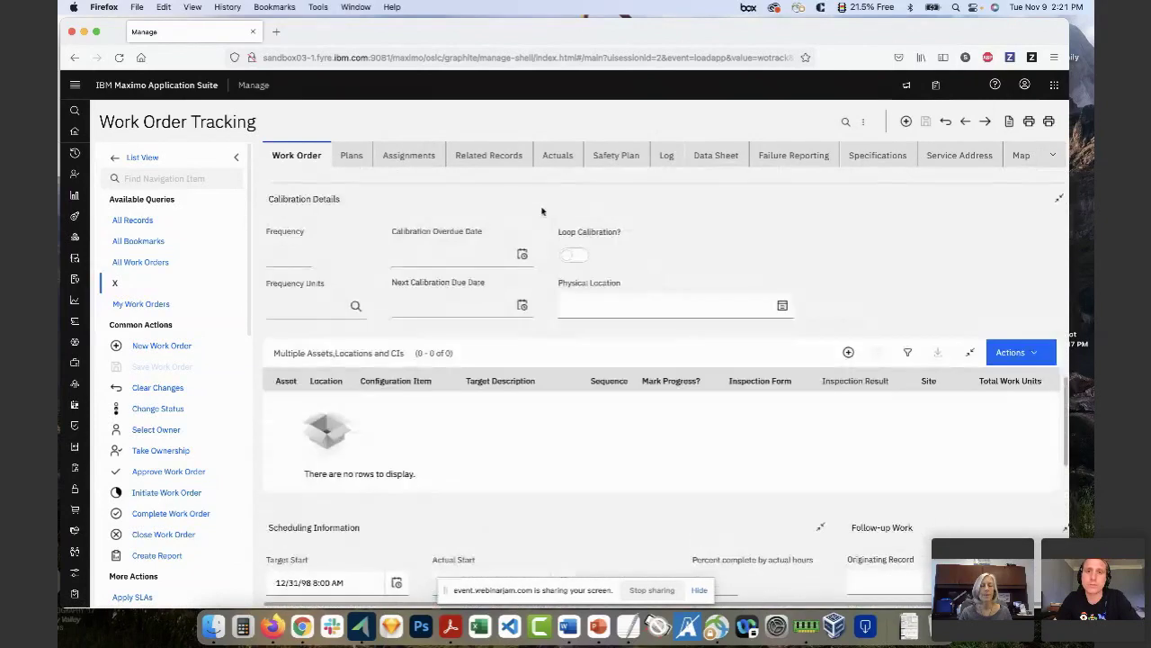
scroll(711, 193, up, 15)
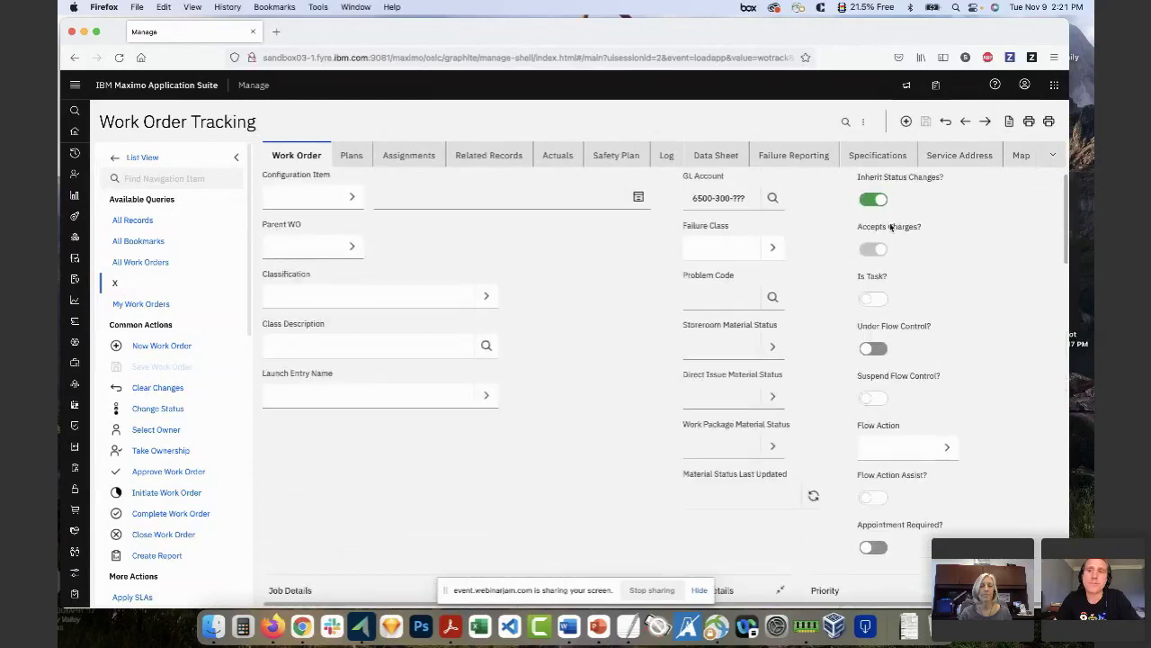
scroll(1015, 212, up, 1)
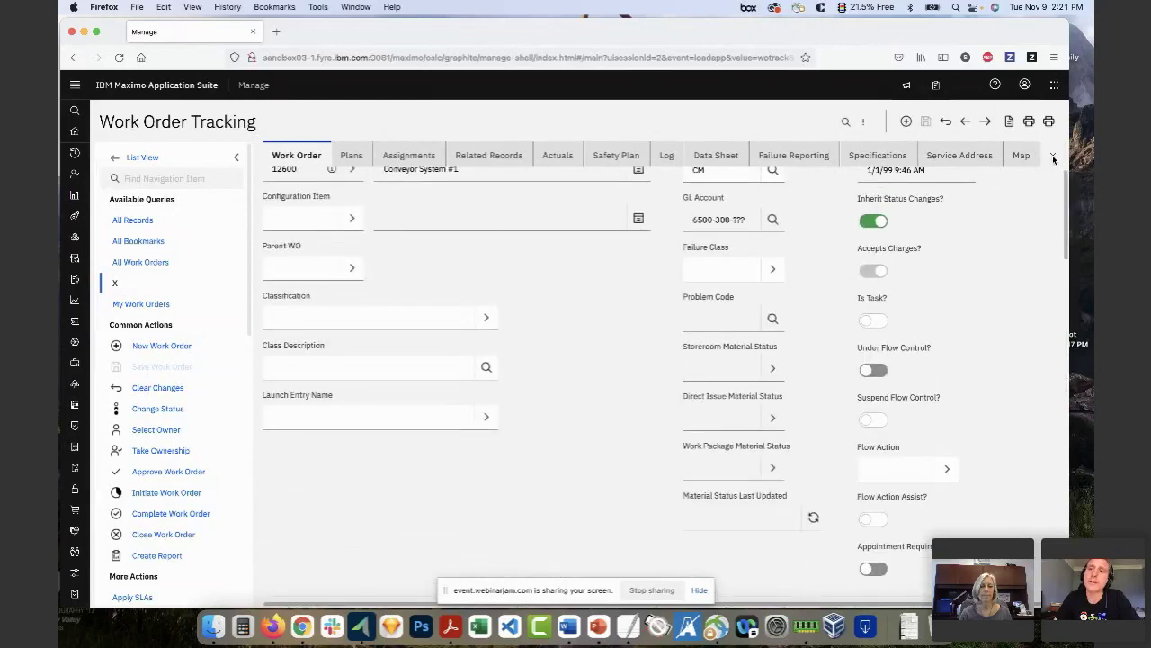
Narrow the browser window, move through the work order's overflowing tabs in both directions, and show the full list of tabs.
click(1053, 157)
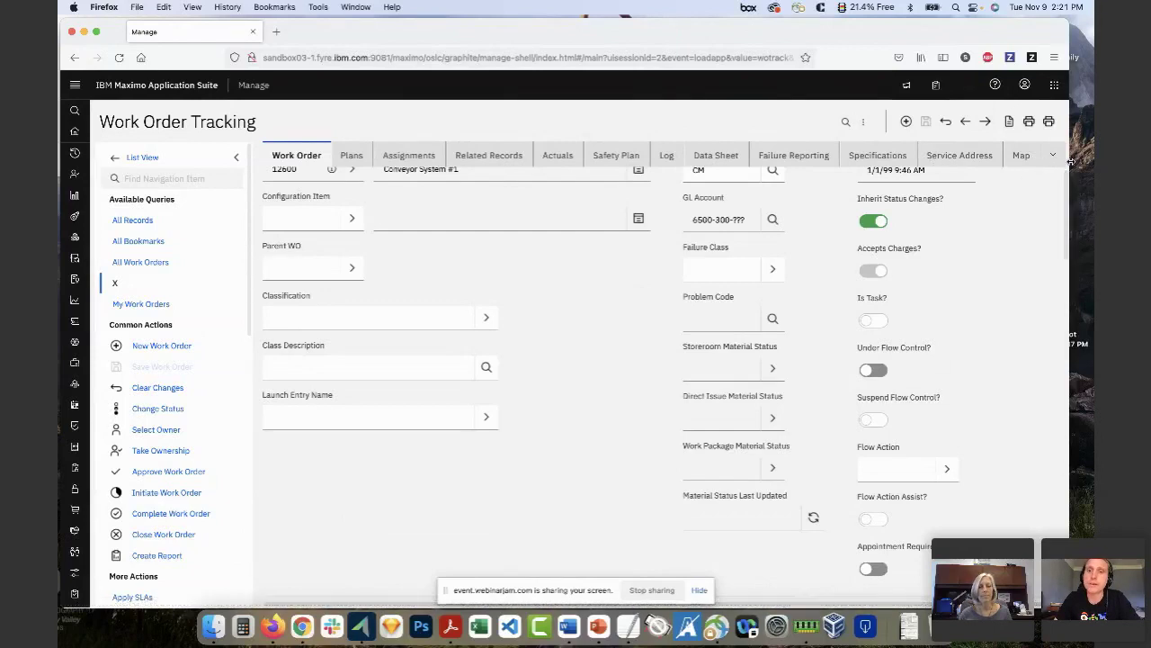
drag(1071, 161, 763, 193)
drag(671, 34, 802, 32)
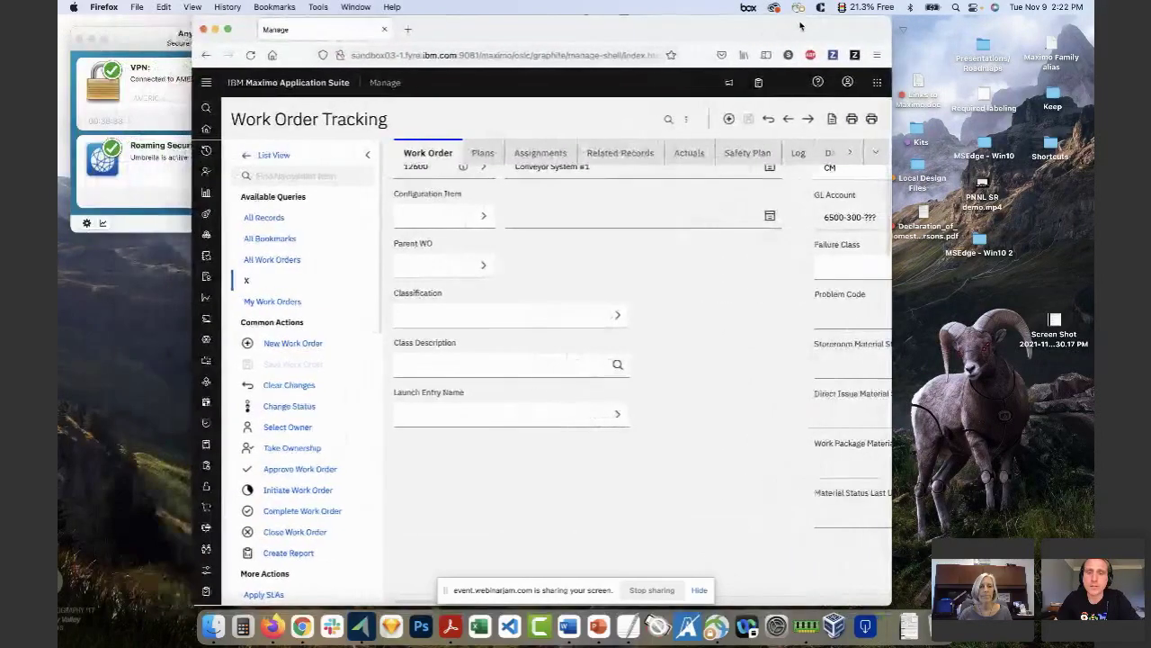
click(851, 155)
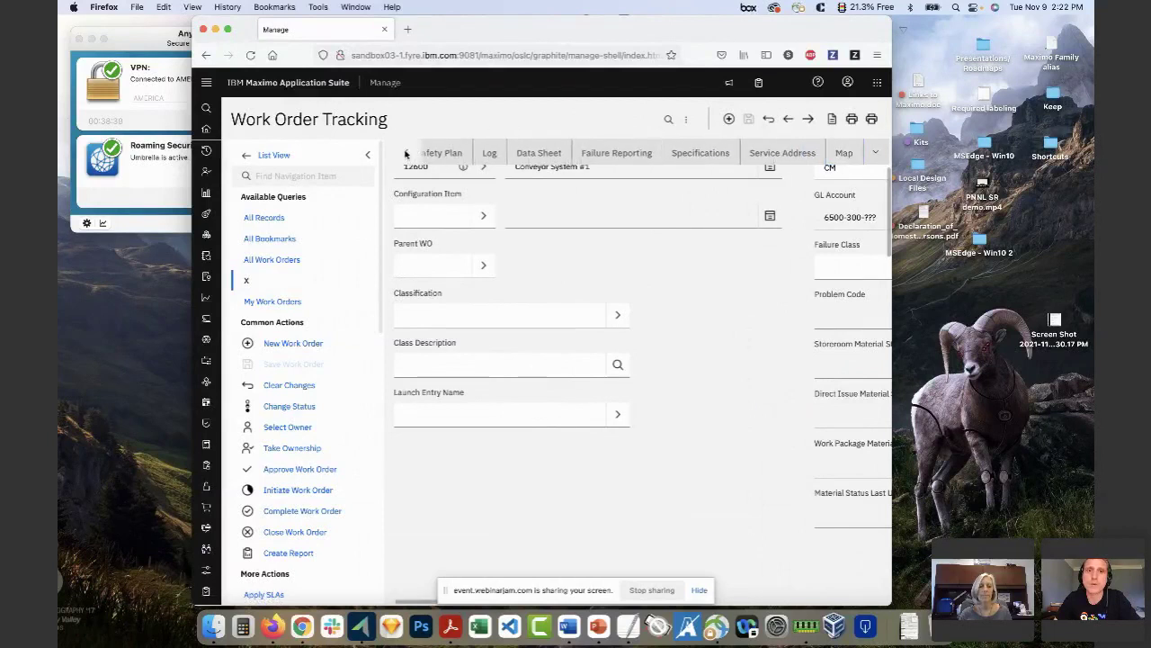
click(406, 155)
click(849, 154)
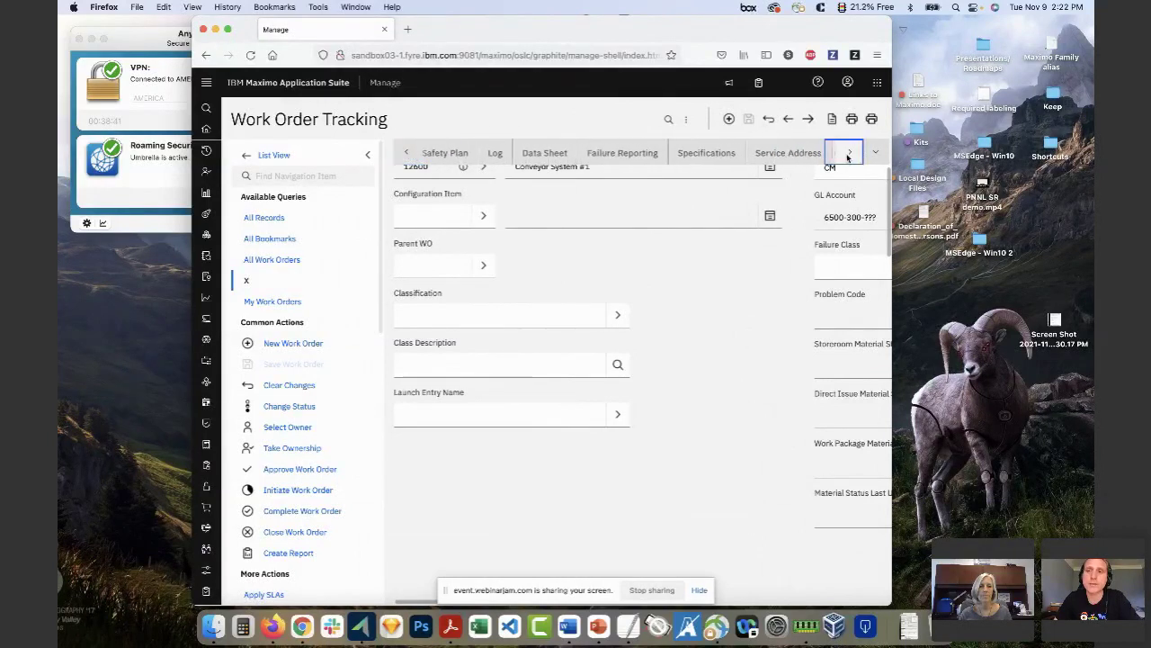
click(406, 154)
click(869, 155)
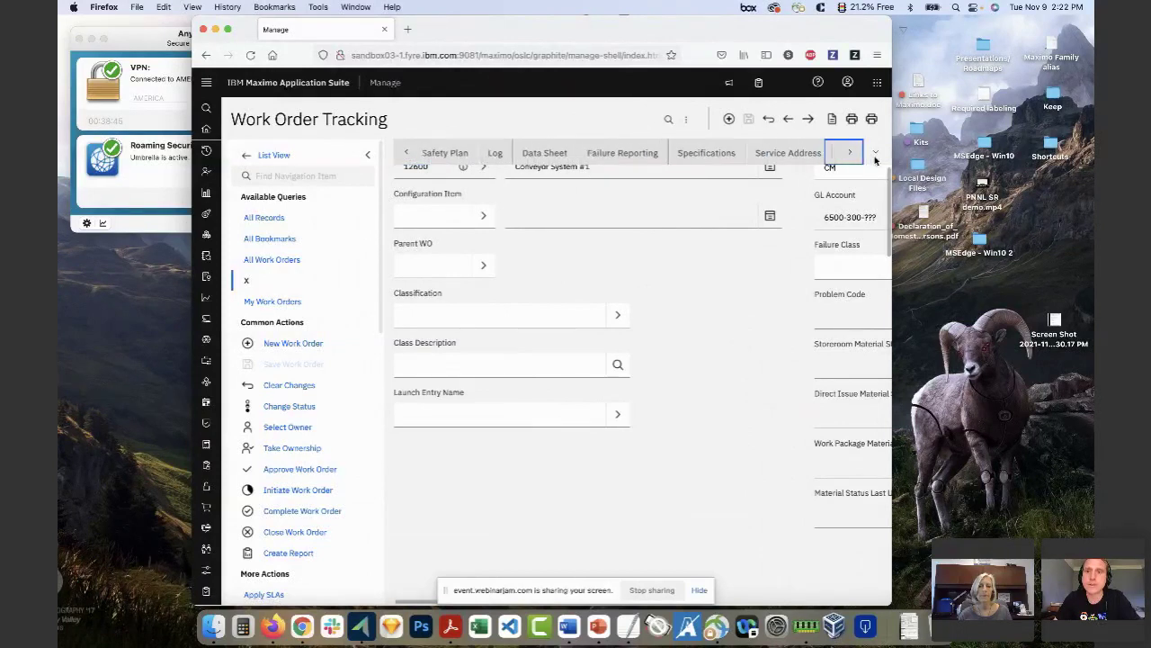
click(875, 154)
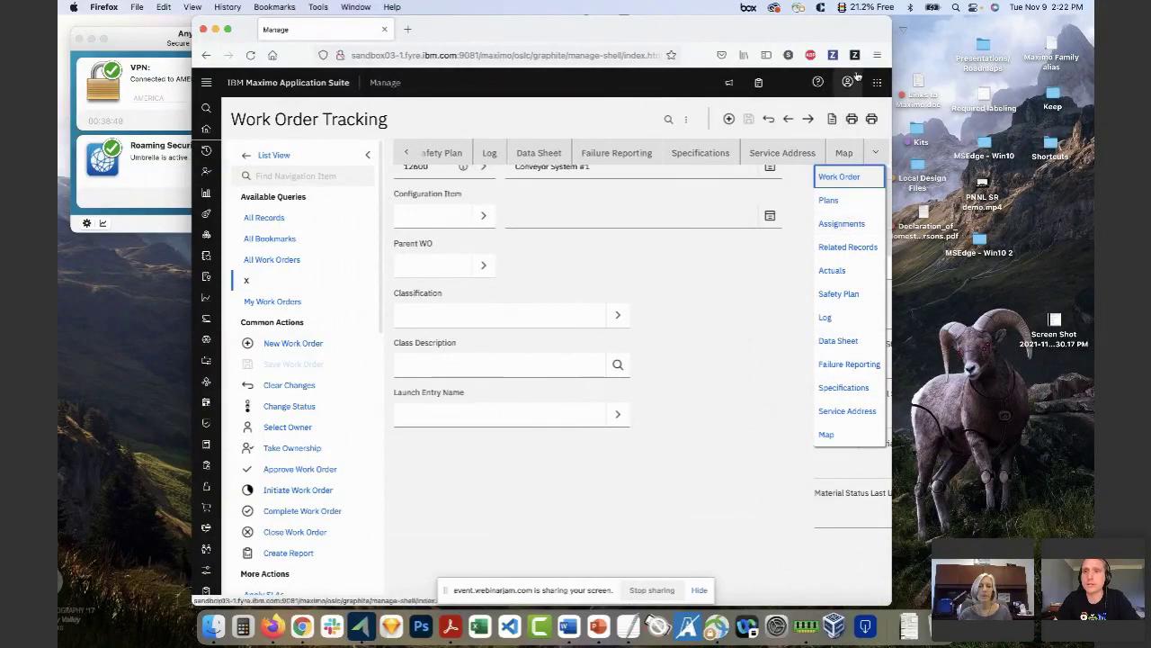
Enlarge the browser window to fill the screen and show the work order's Assignments.
click(853, 32)
double_click(853, 31)
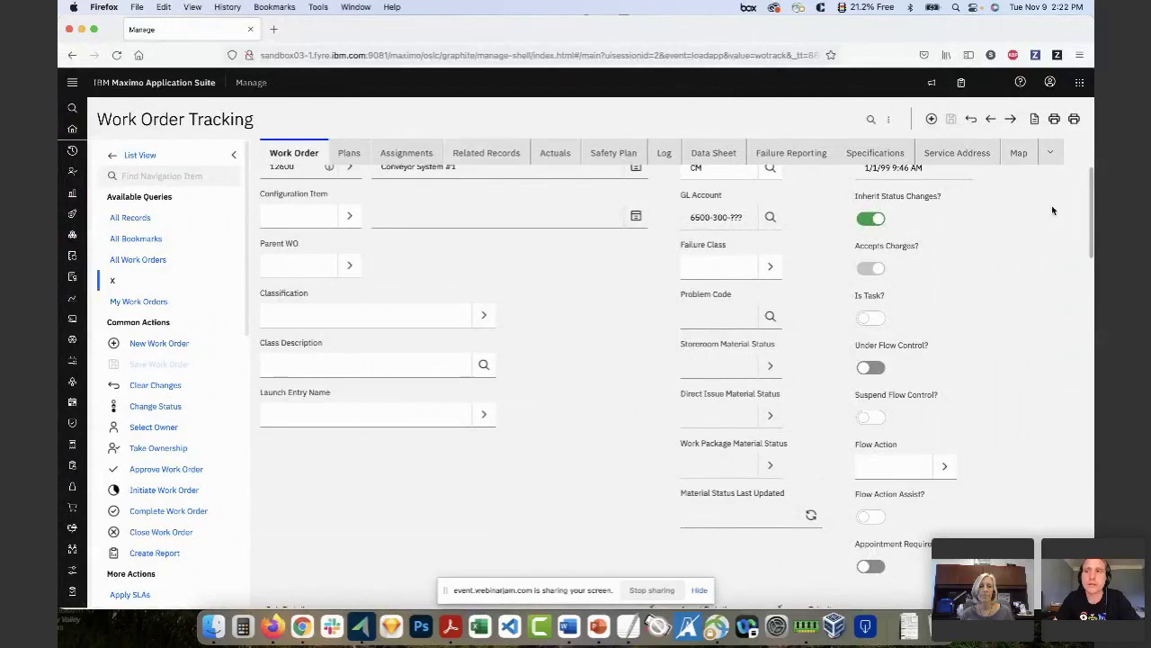
scroll(868, 261, up, 3)
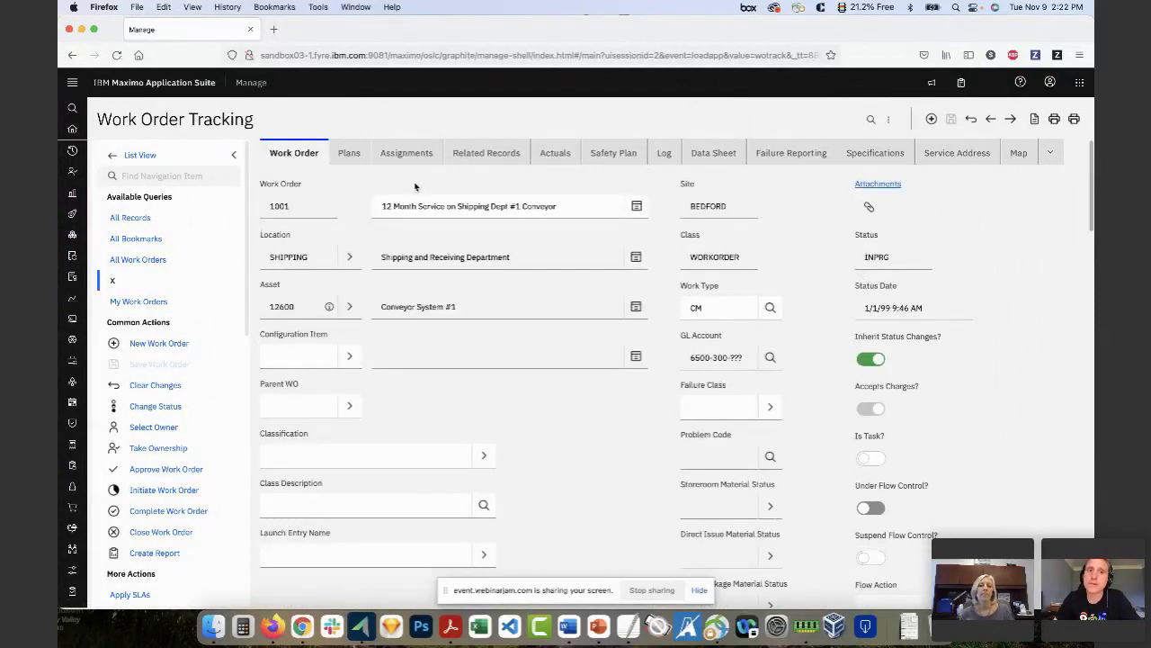
click(405, 155)
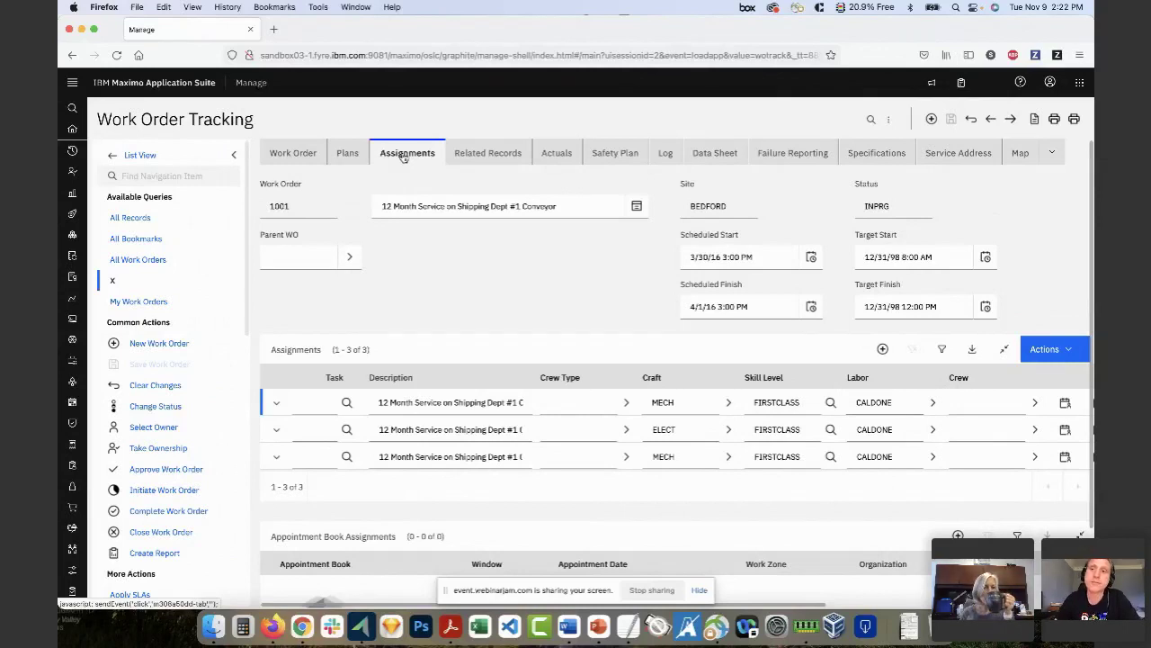
Review the work order's assignment rows and show the list of actions available for the Assignments table.
scroll(632, 331, down, 2)
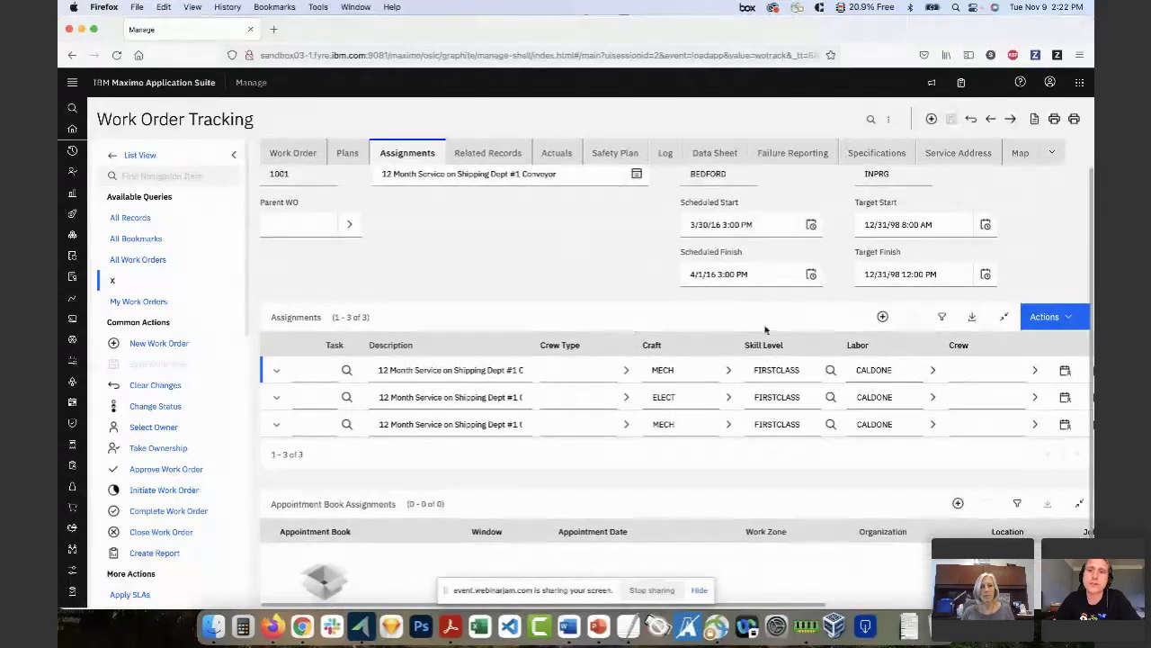
scroll(810, 346, down, 1)
scroll(565, 329, down, 1)
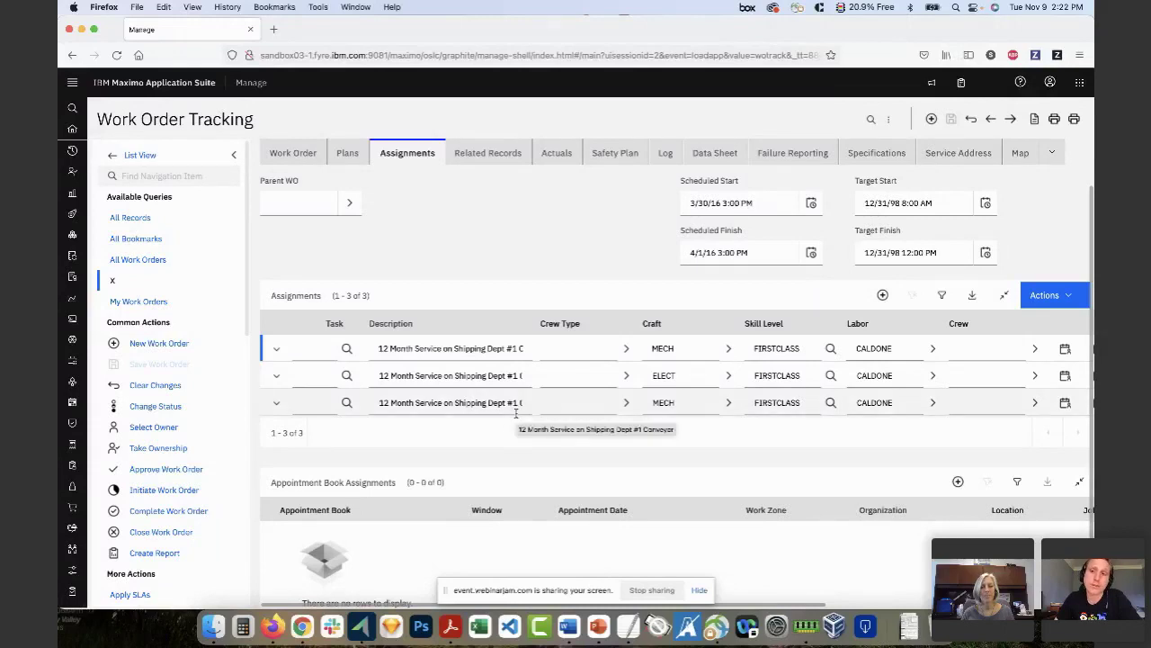
scroll(516, 413, down, 1)
scroll(719, 359, up, 2)
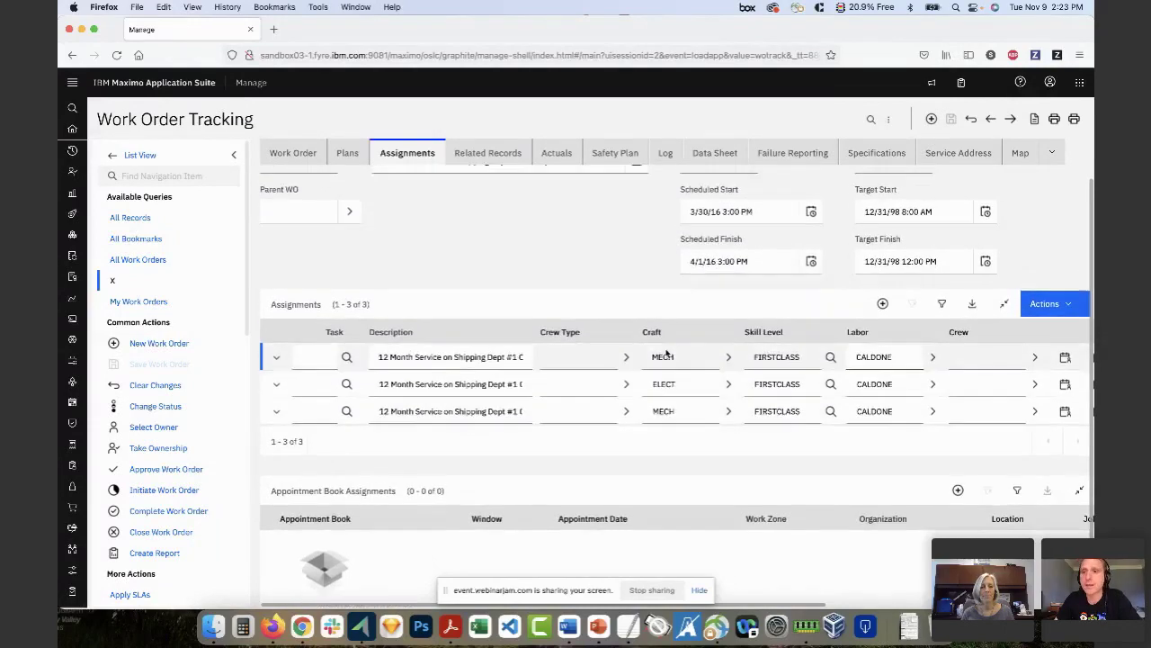
click(1064, 306)
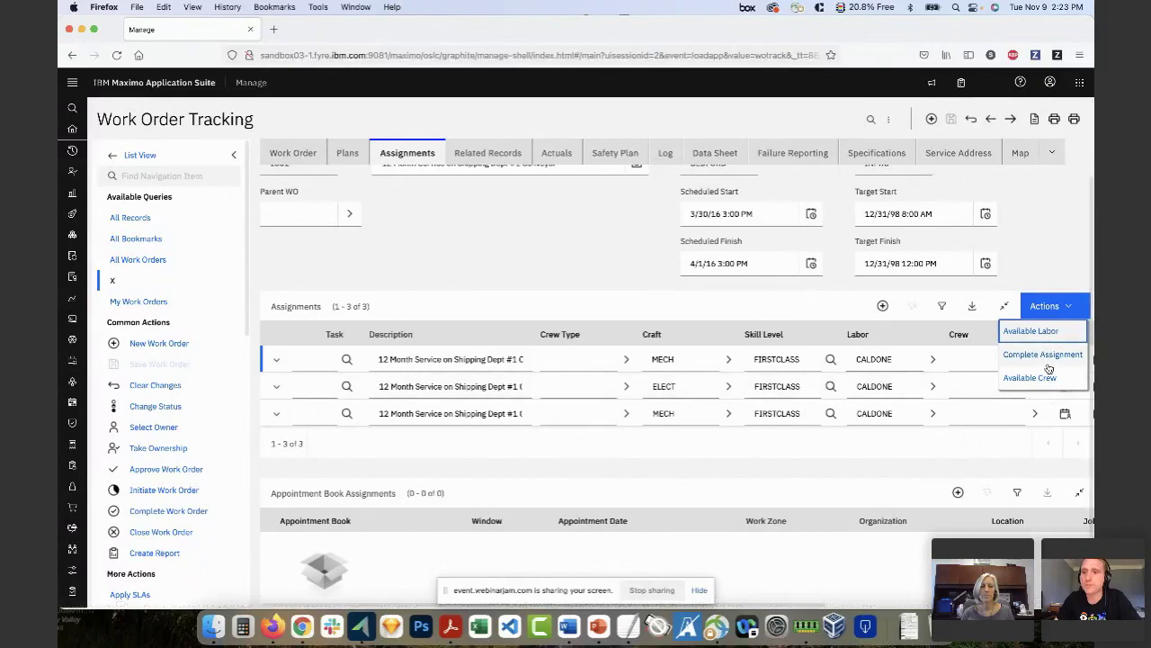
click(1036, 306)
click(1036, 307)
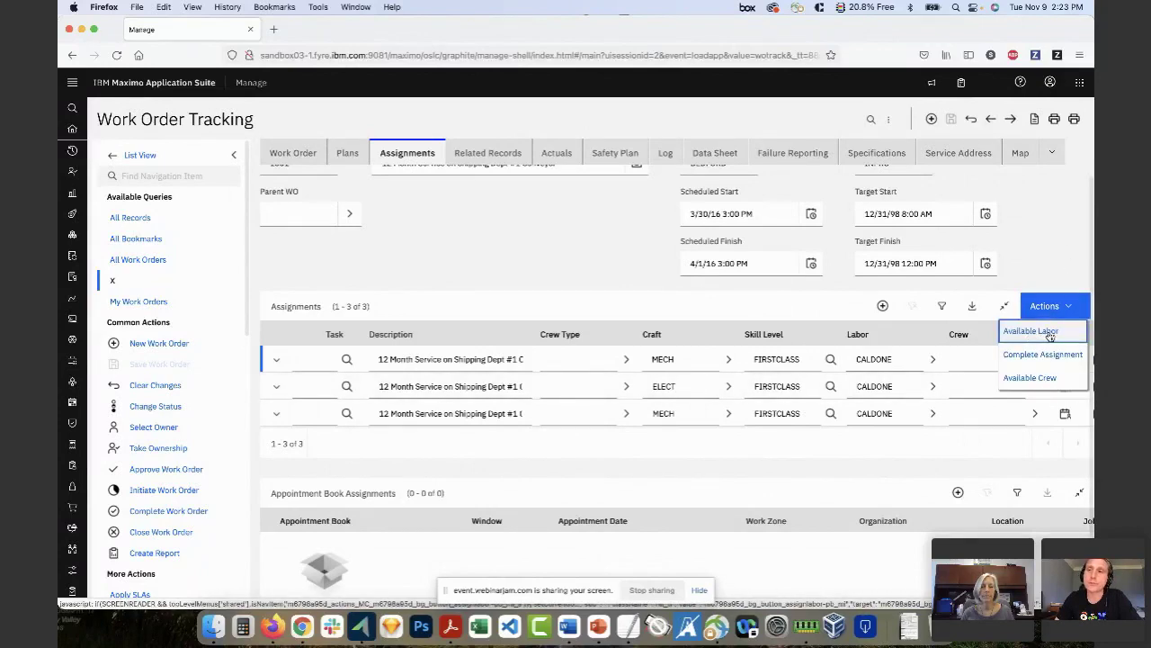
click(1059, 266)
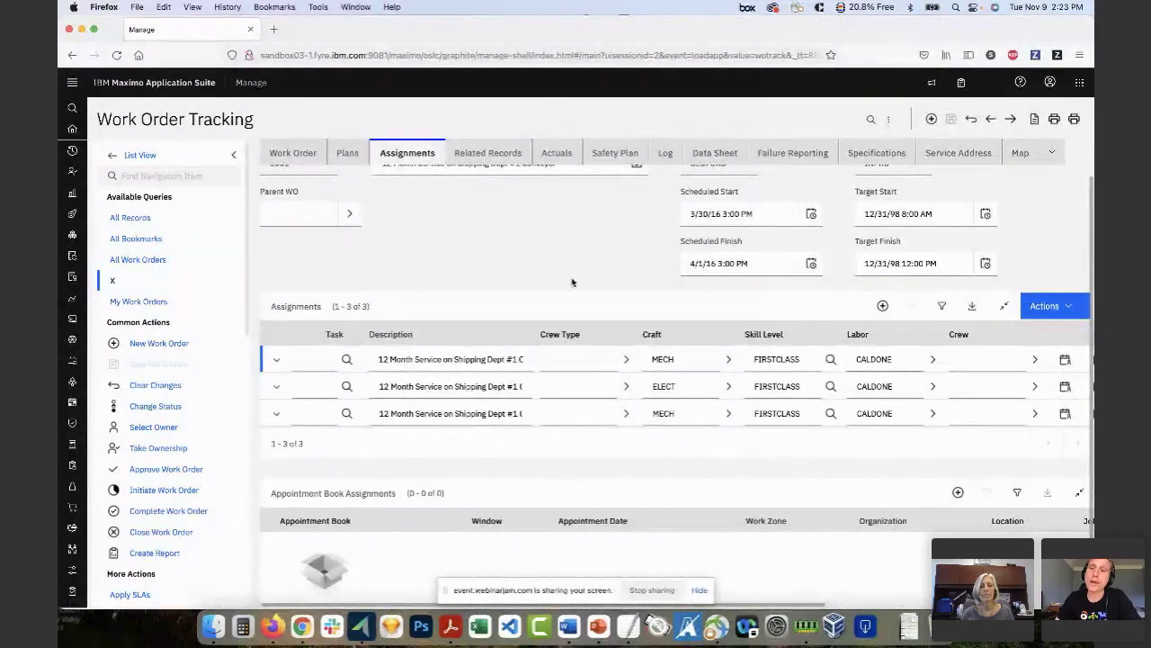
Add a new row to the work order's Assignments table and collapse its details.
click(882, 306)
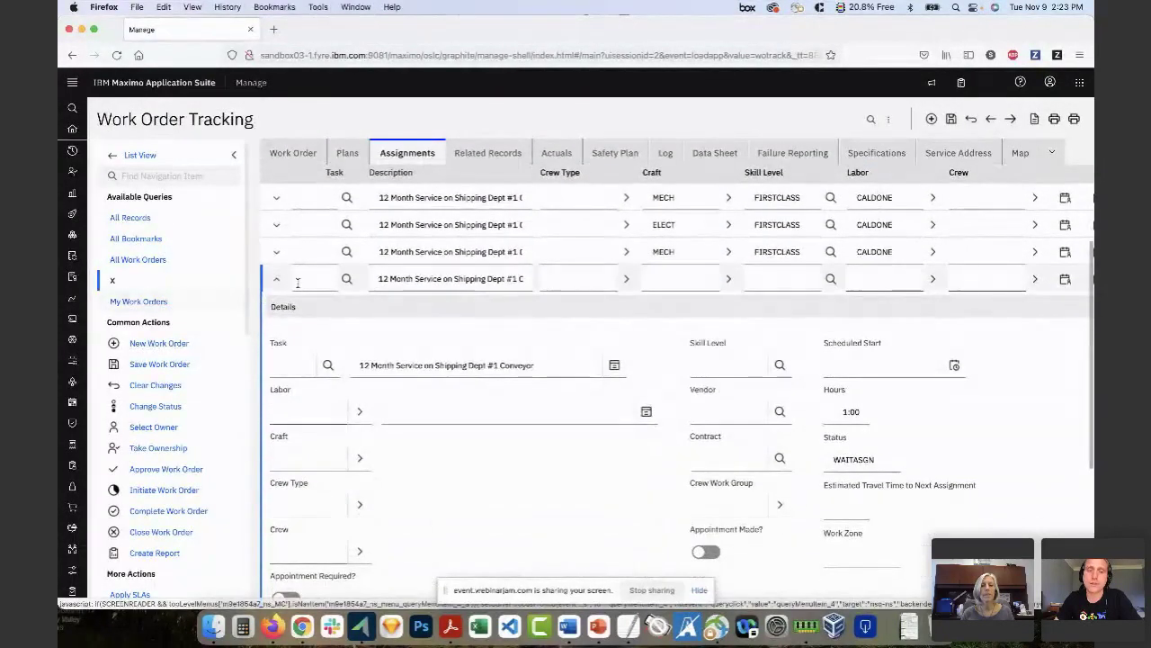
click(278, 282)
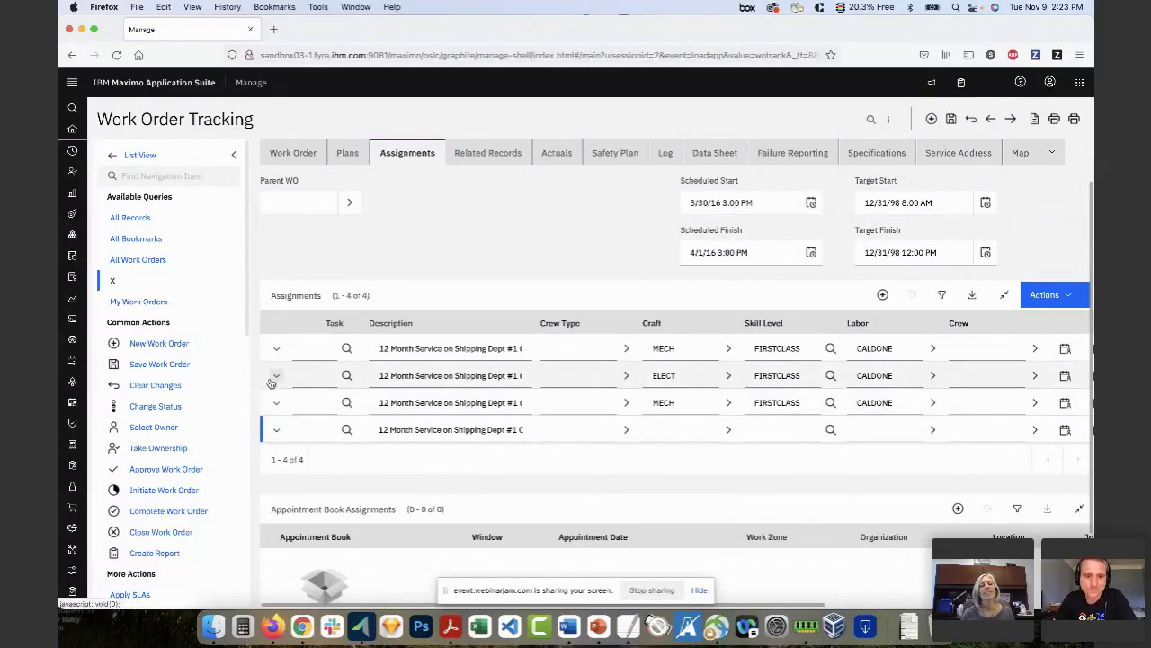
Expand the first assignment row, examine its details from task and labor to the appointment settings, and collapse it again.
scroll(318, 385, down, 1)
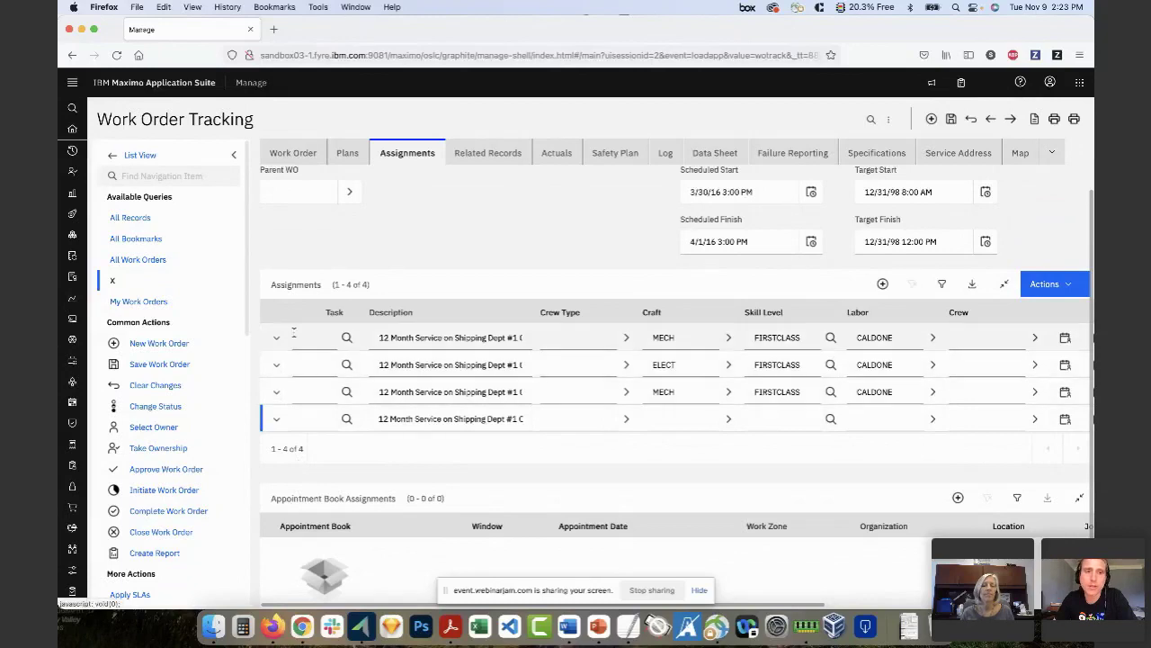
click(277, 338)
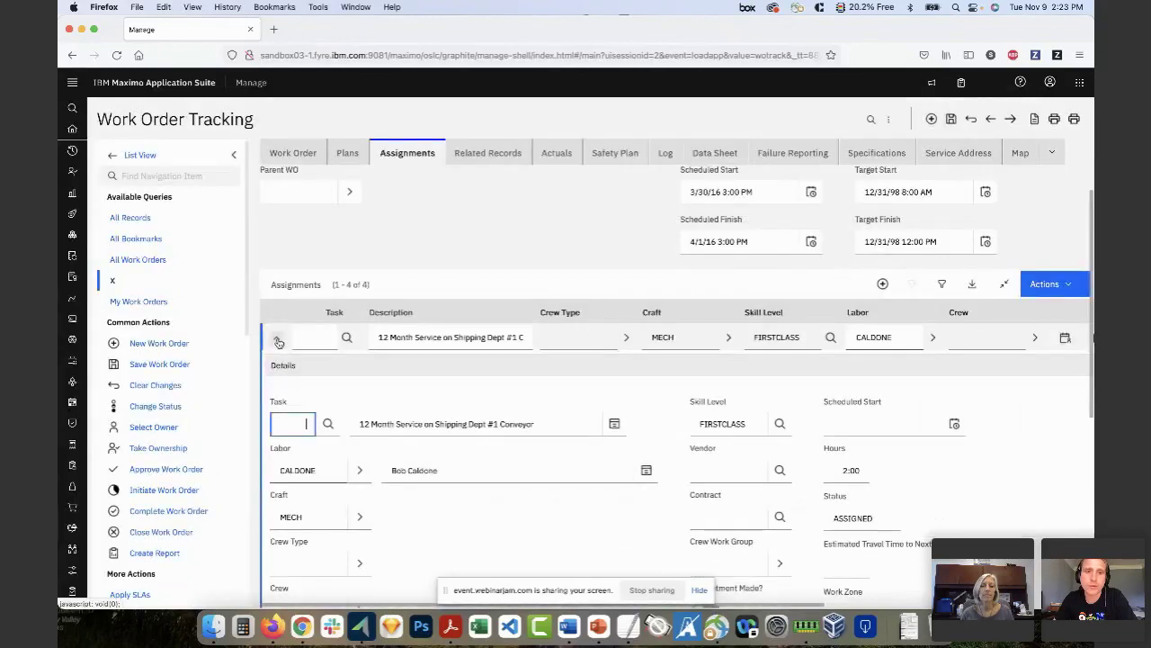
scroll(277, 339, down, 3)
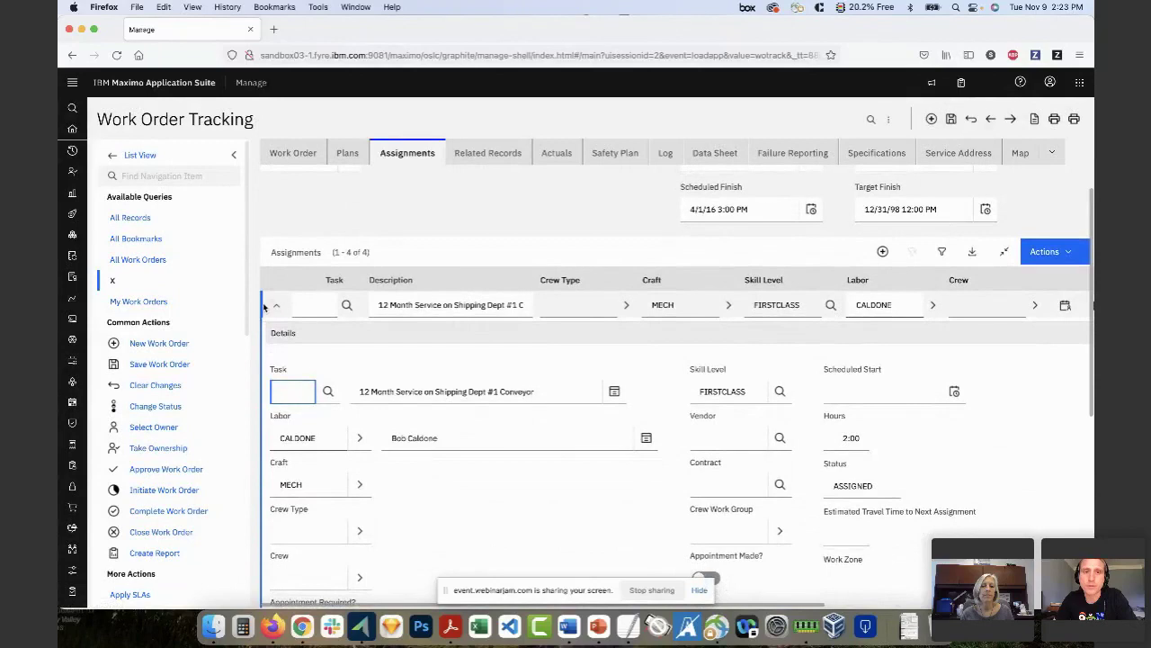
scroll(338, 312, down, 2)
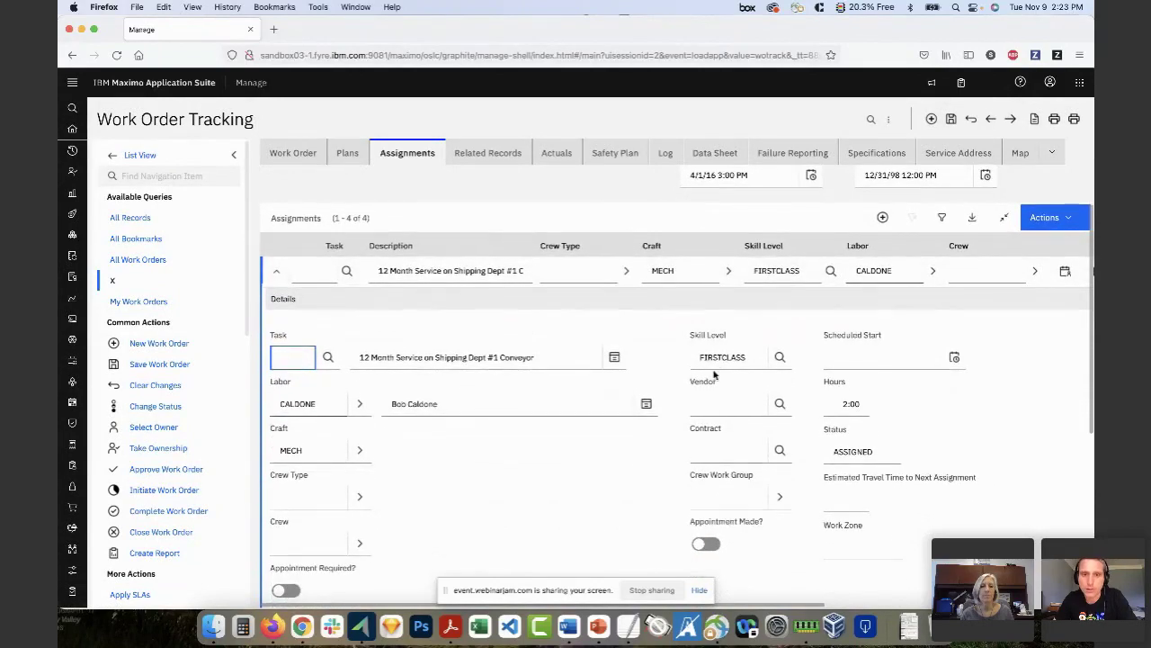
scroll(629, 346, down, 2)
scroll(634, 351, down, 8)
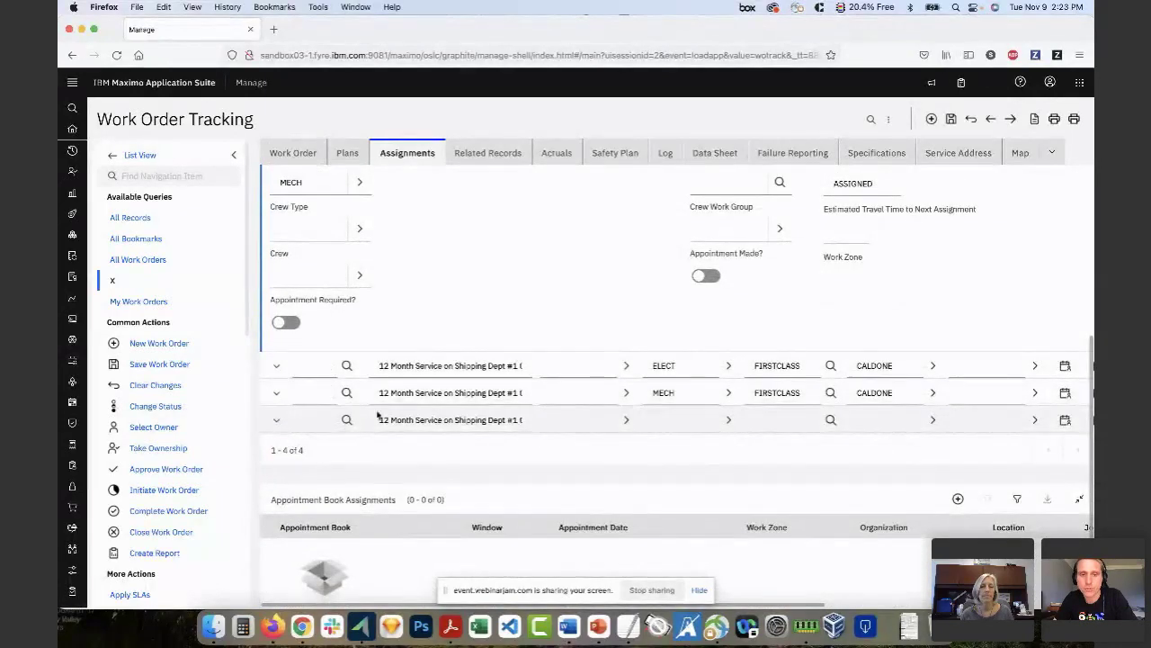
scroll(414, 417, up, 3)
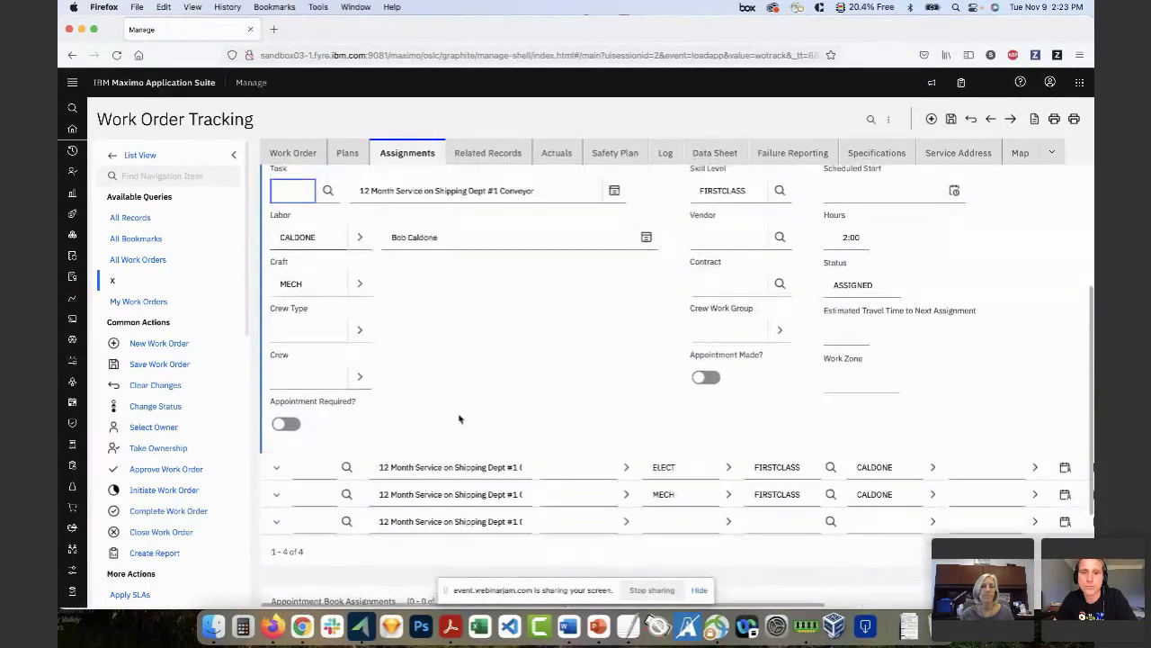
scroll(459, 418, up, 3)
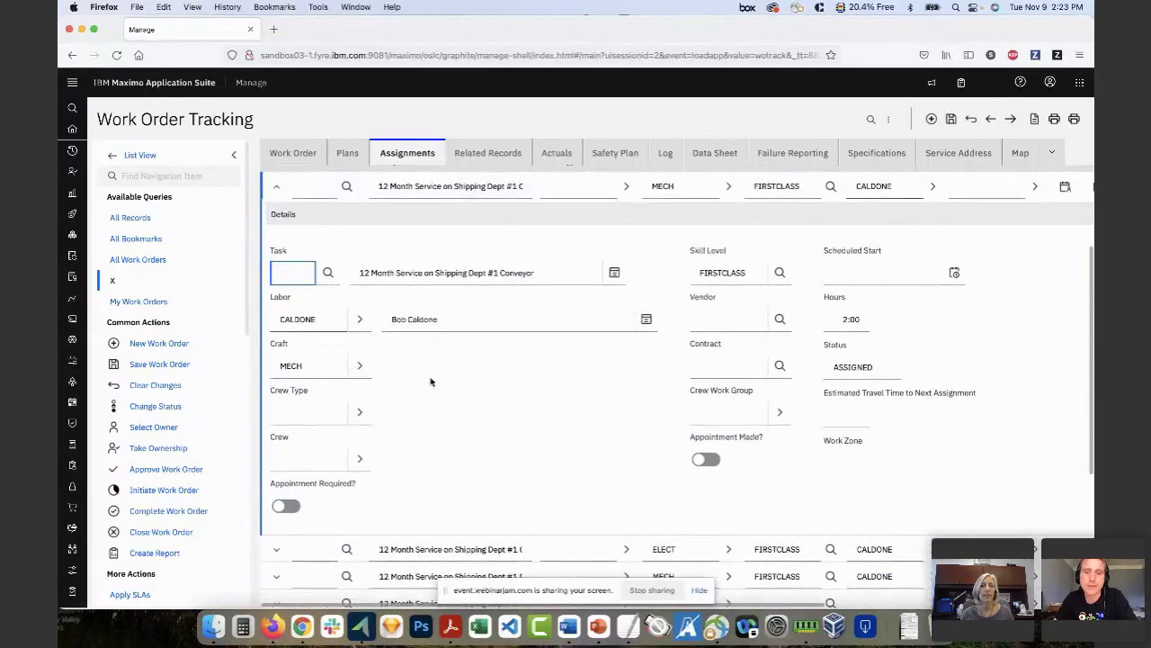
scroll(530, 351, up, 3)
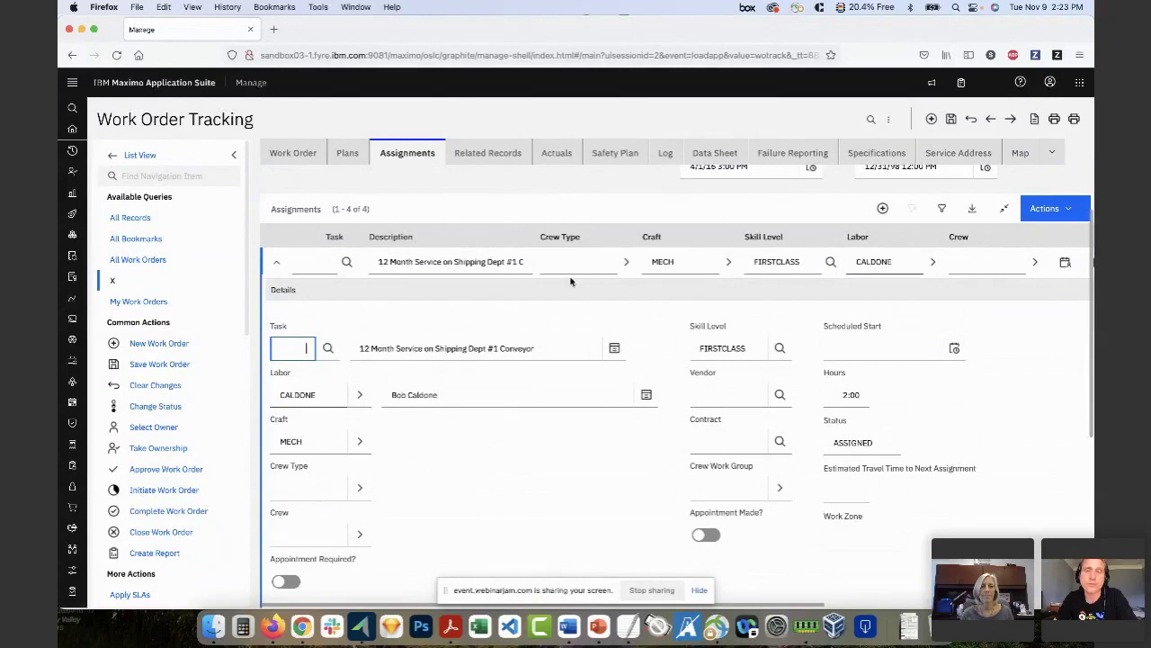
scroll(571, 281, up, 1)
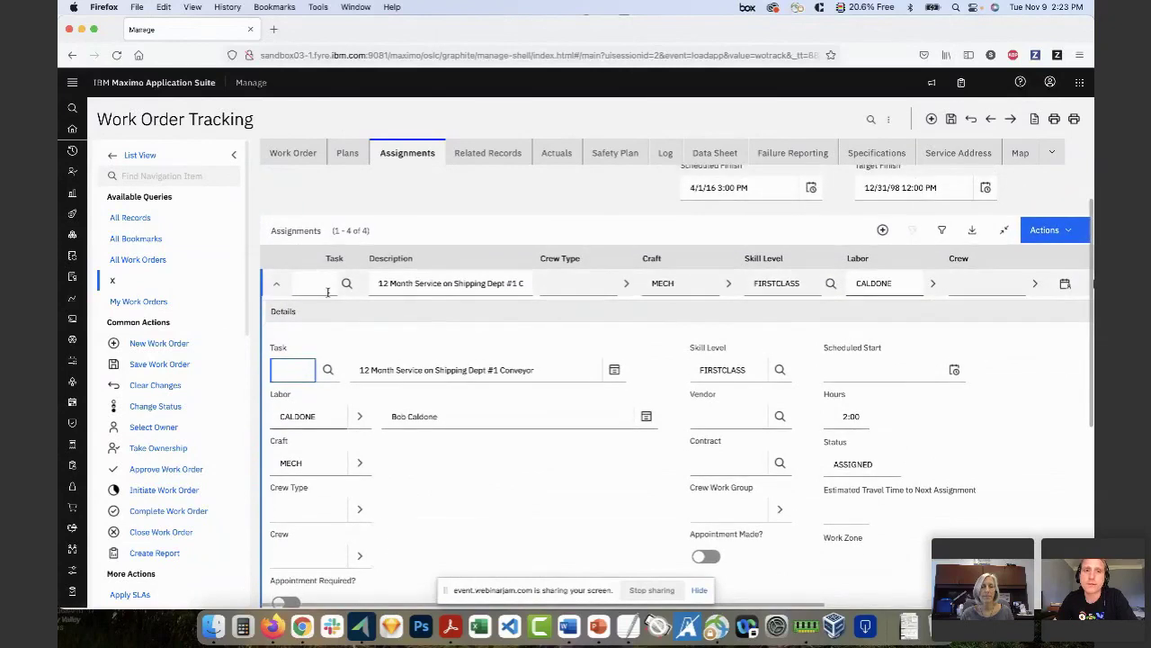
click(276, 284)
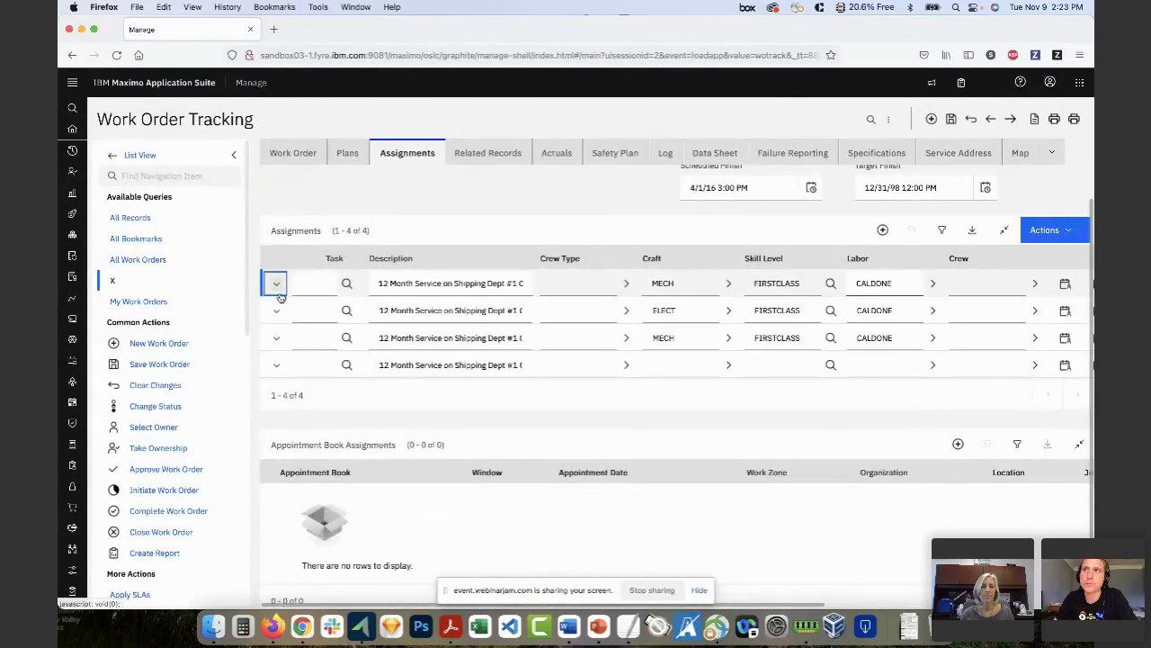
Show the internal field help for the Work Order field and close it.
scroll(315, 329, up, 3)
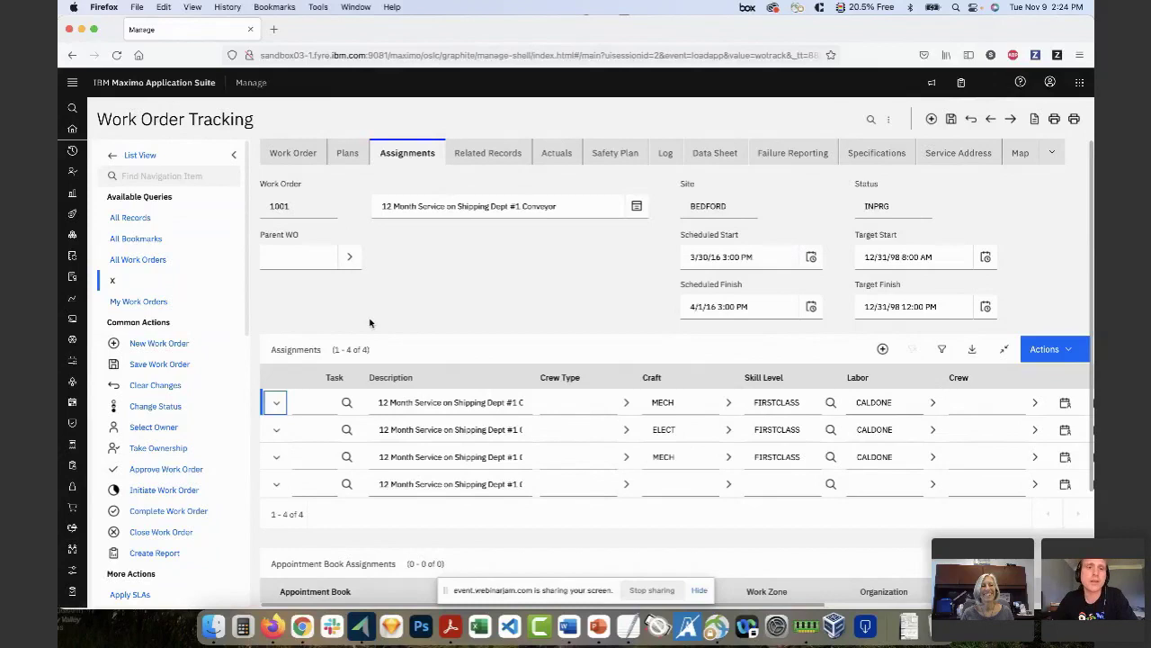
click(281, 184)
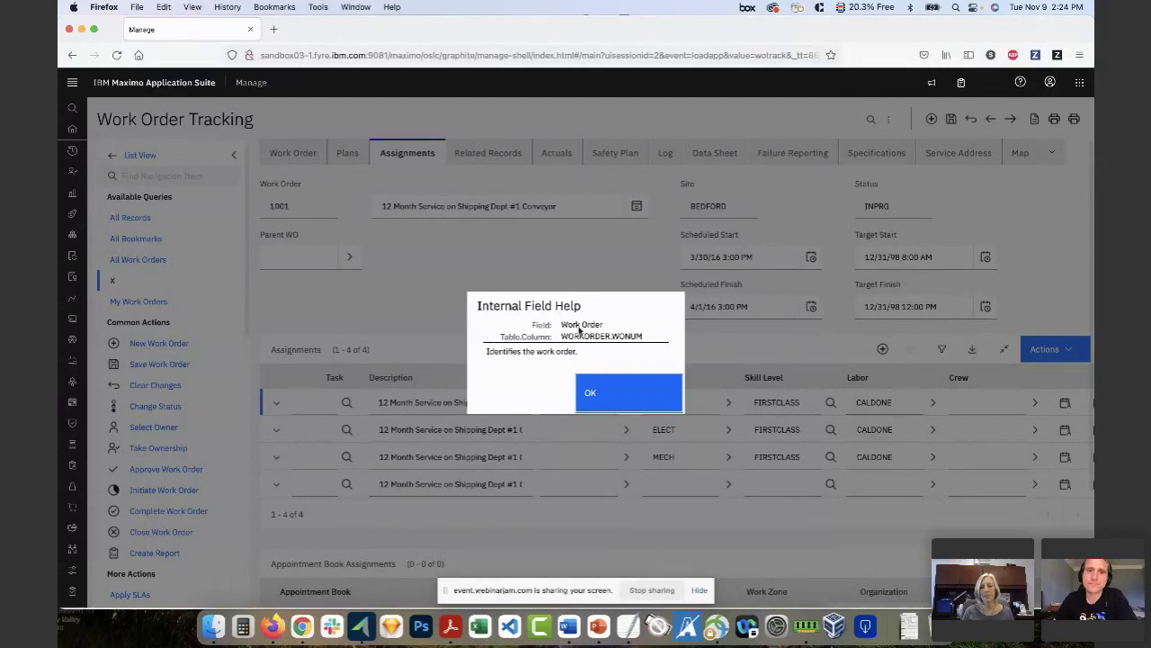
click(612, 404)
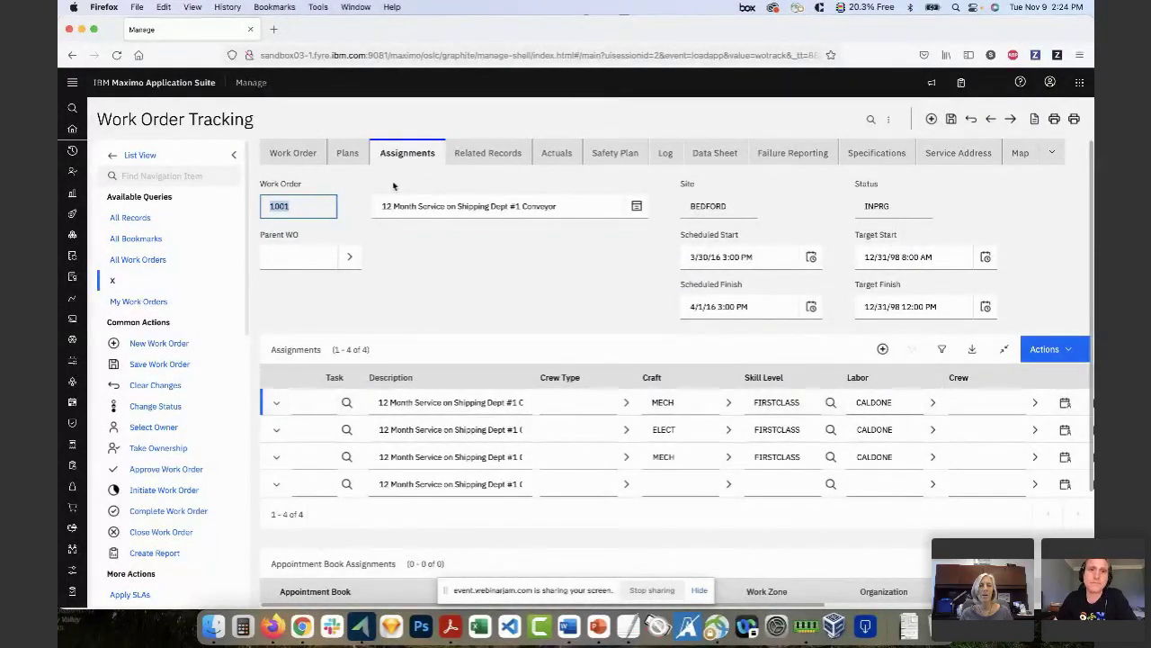
Return to the work order's main details and examine the toggle switches for status changes, charges and flow control.
click(306, 153)
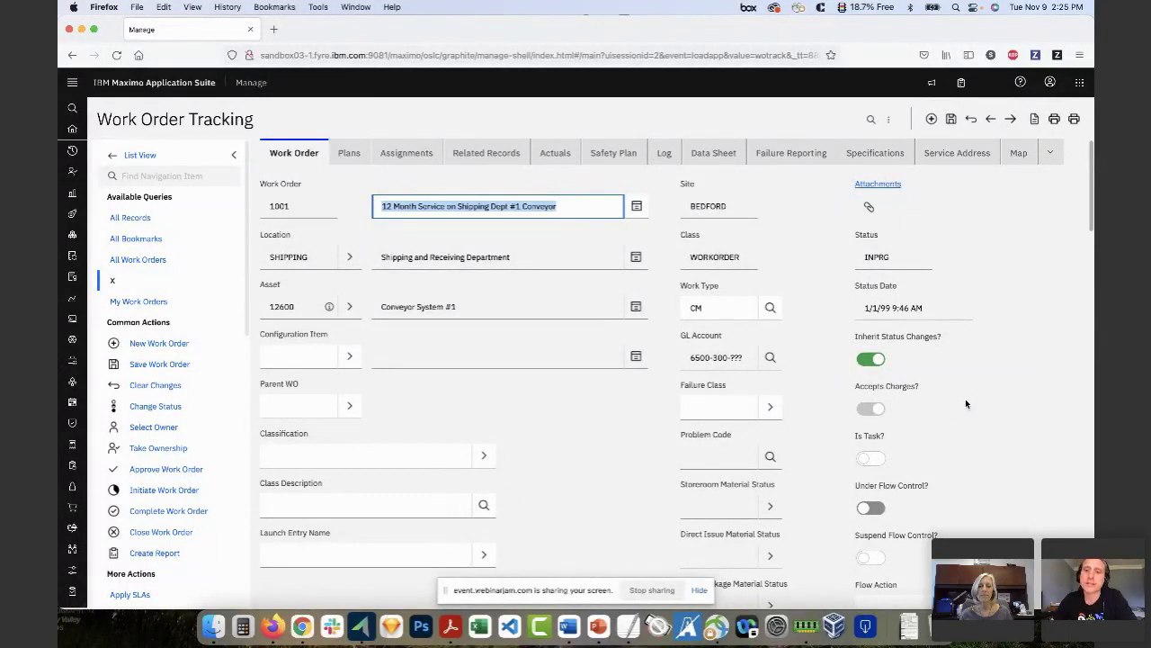
scroll(969, 396, down, 3)
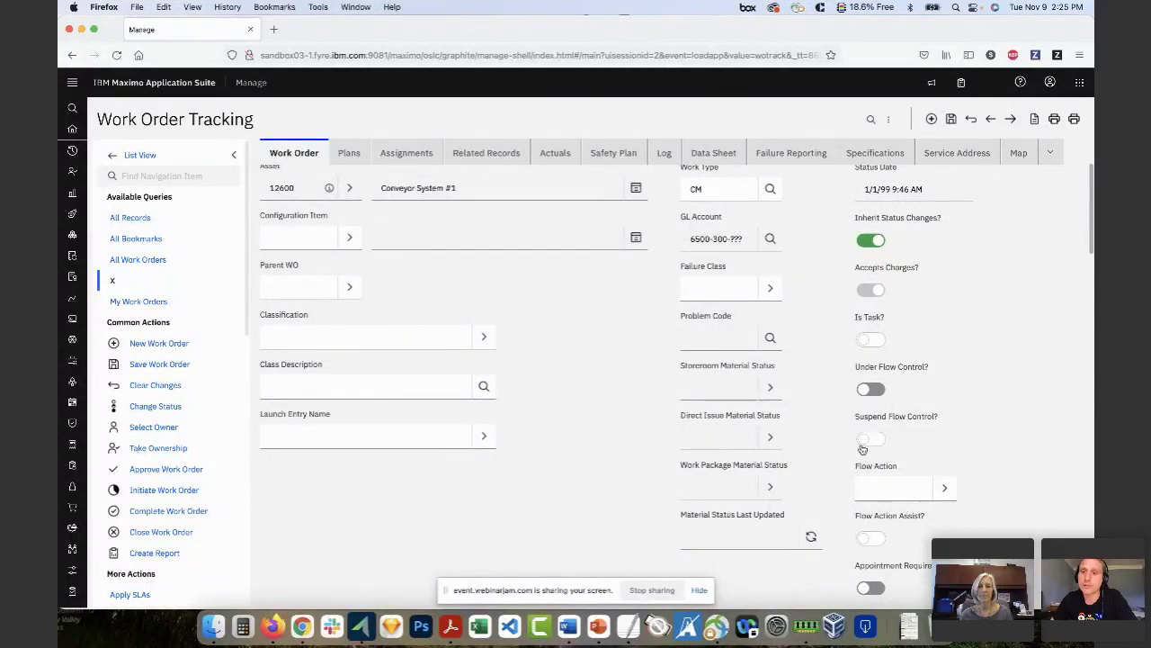
scroll(875, 428, up, 1)
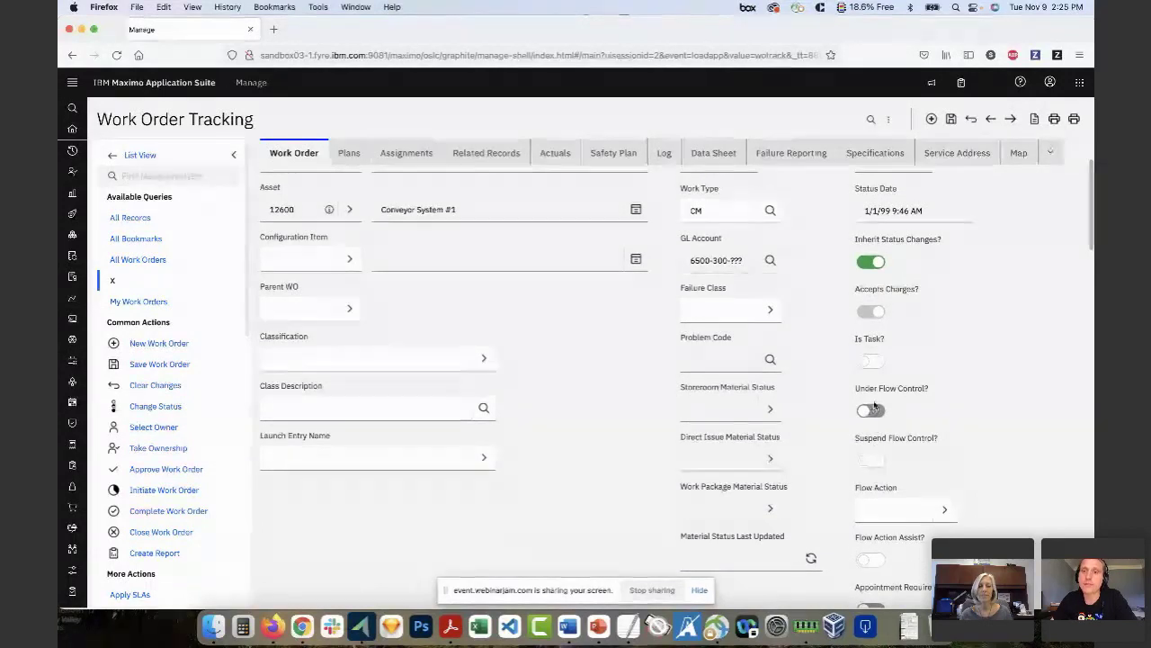
scroll(871, 409, up, 1)
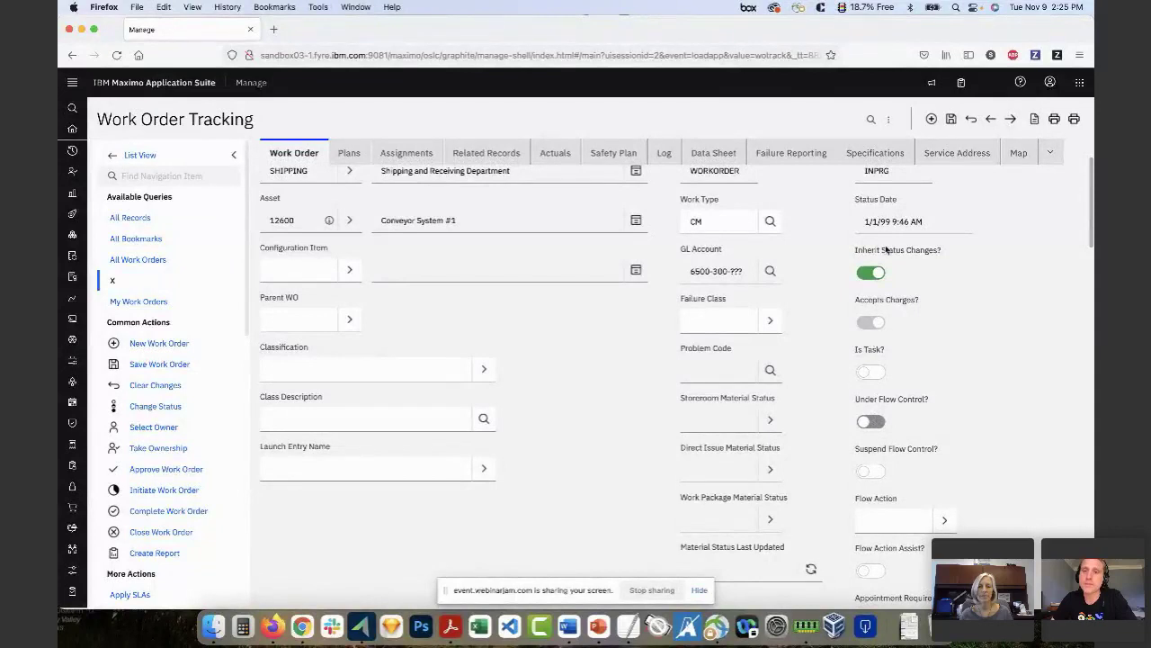